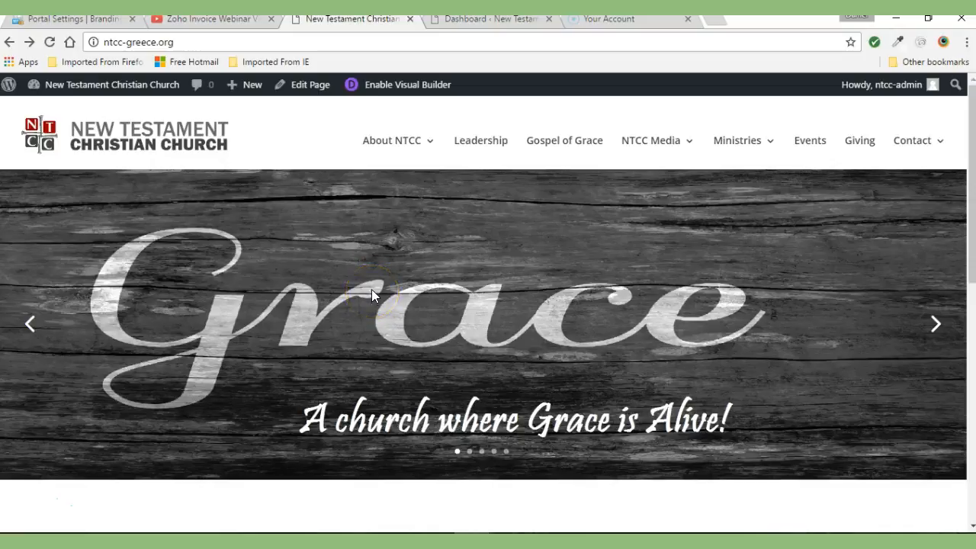
Switch to the WordPress dashboard and open the Home front page for editing from the list of all pages.
{"action": "left_click", "coordinate": [469, 21]}
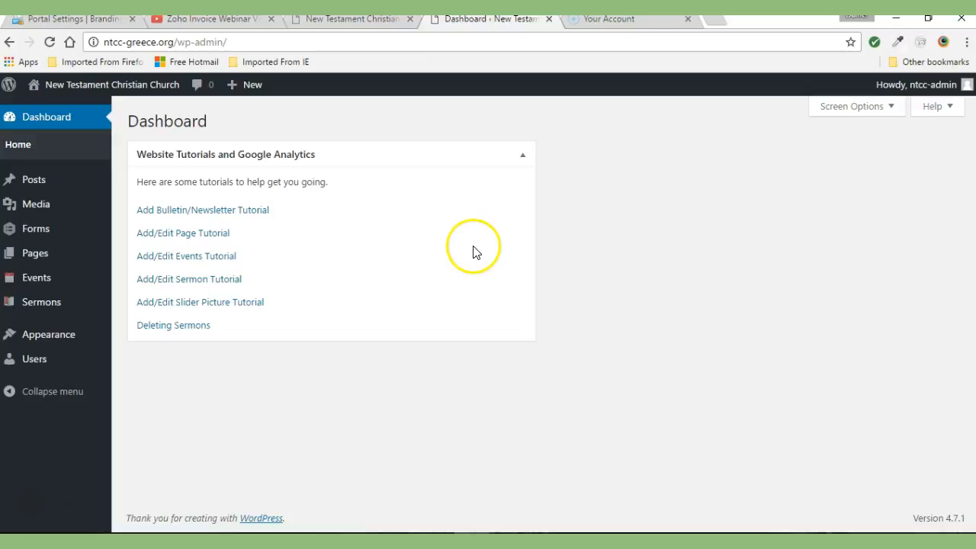
{"action": "mouse_move", "coordinate": [36, 258]}
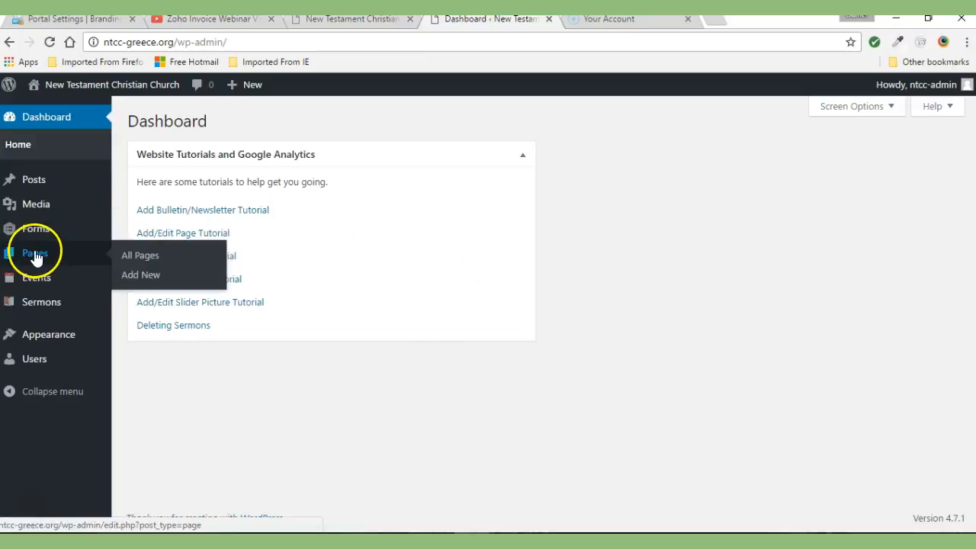
{"action": "left_click", "coordinate": [145, 258]}
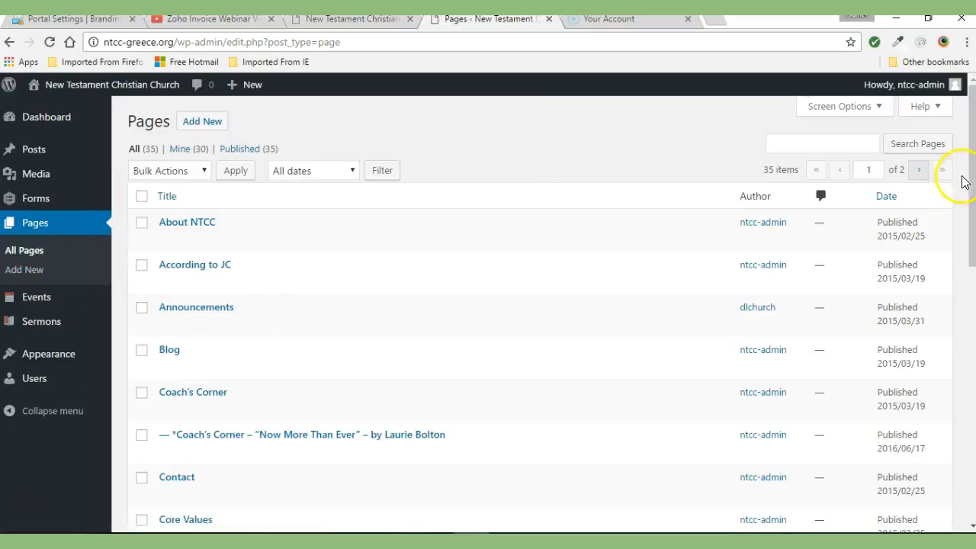
{"action": "left_click_drag", "start_coordinate": [972, 170], "coordinate": [960, 395]}
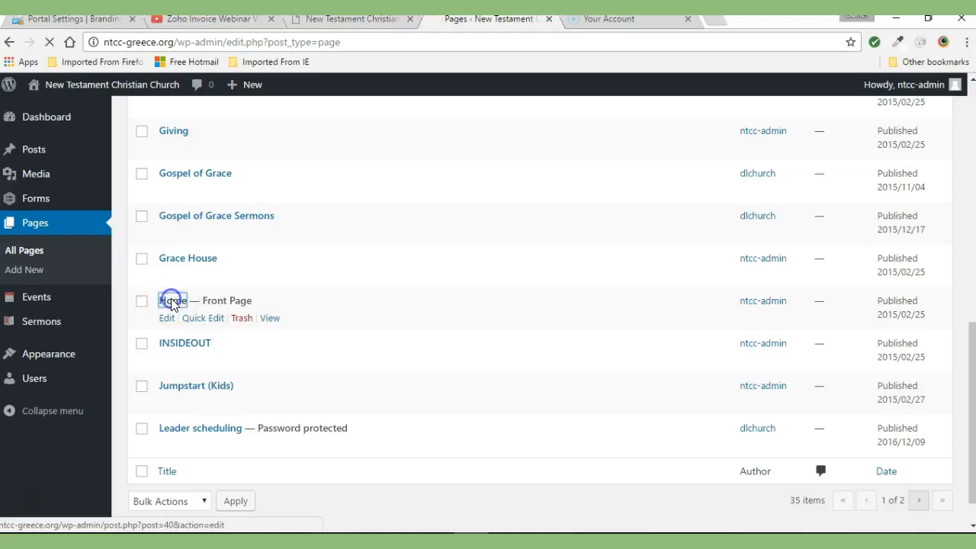
{"action": "left_click", "coordinate": [173, 302]}
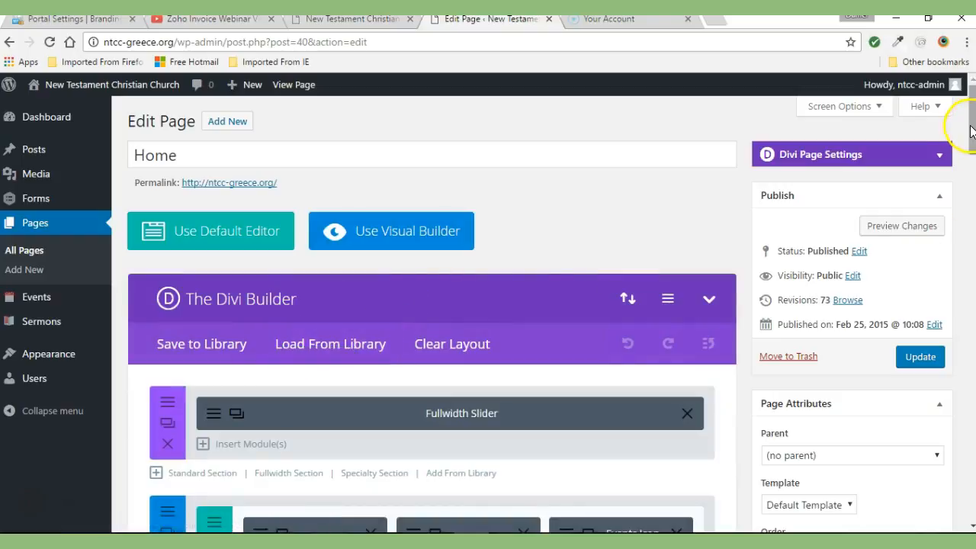
In the Fullwidth Slider module, set the admin label of the fourth slide to "The Good Cup" and save the slide.
{"action": "scroll", "coordinate": [971, 133], "scroll_direction": "down", "scroll_amount": 2}
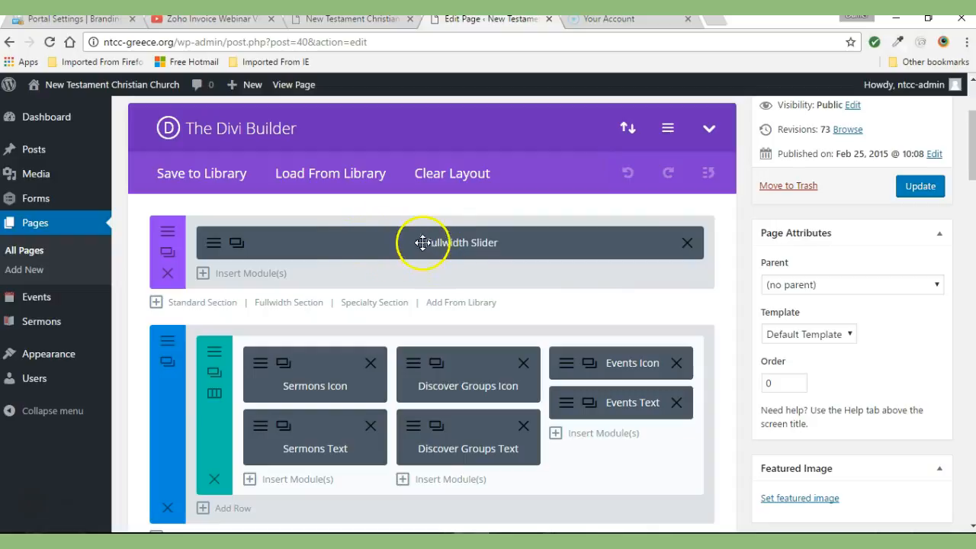
{"action": "left_click", "coordinate": [213, 250]}
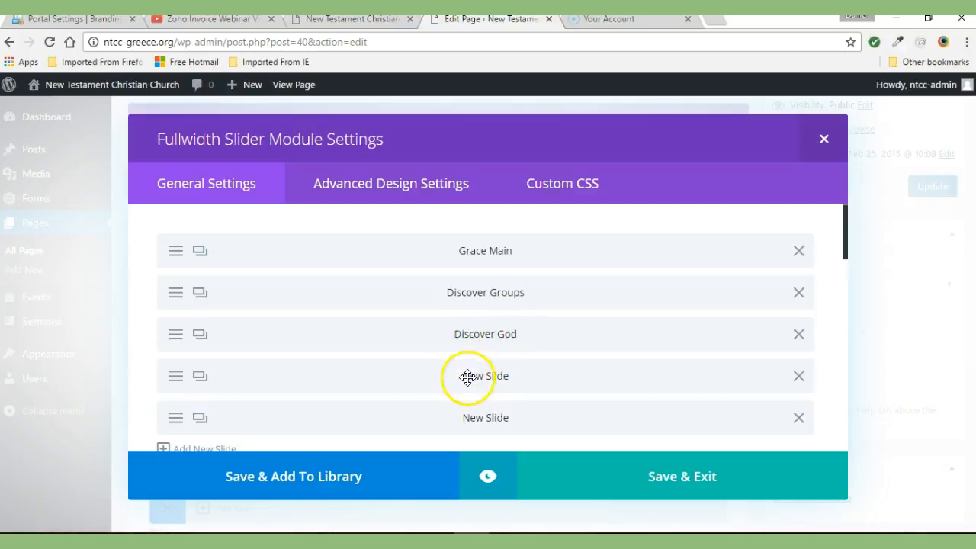
{"action": "left_click", "coordinate": [188, 376]}
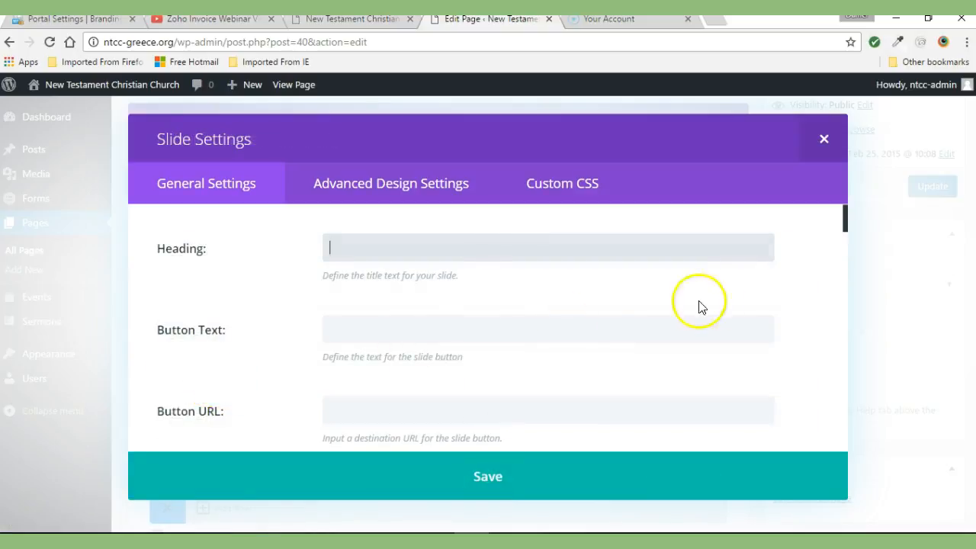
{"action": "left_click_drag", "start_coordinate": [846, 223], "coordinate": [847, 255]}
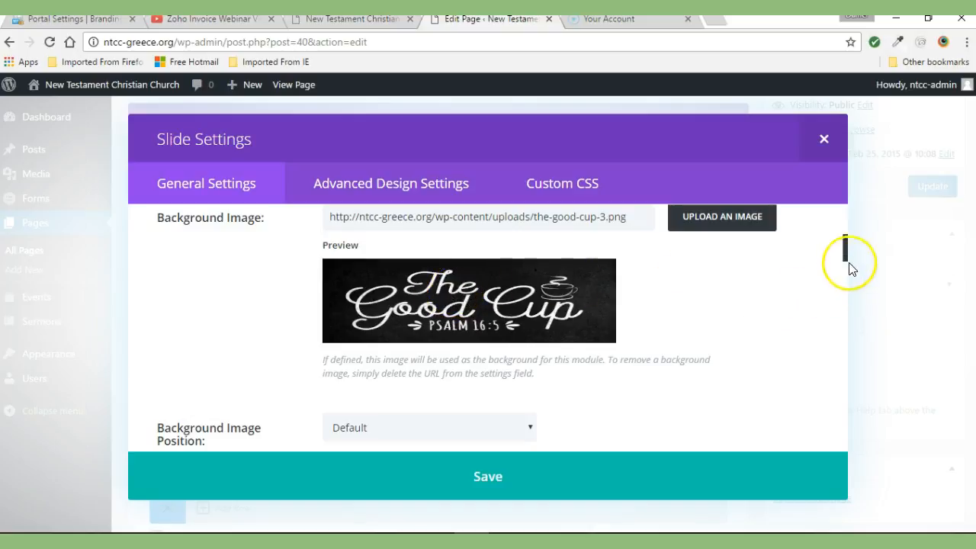
{"action": "left_click_drag", "start_coordinate": [845, 244], "coordinate": [833, 450]}
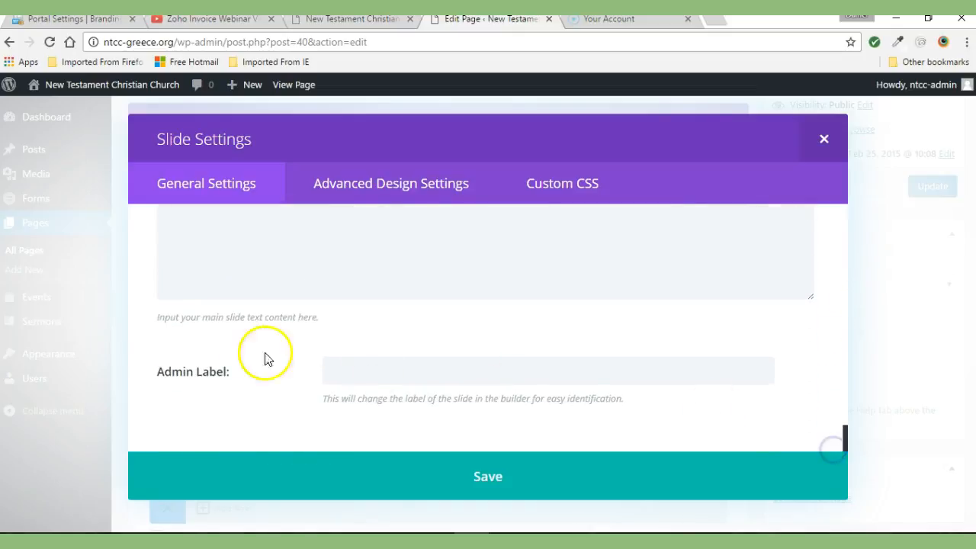
{"action": "left_click", "coordinate": [371, 368]}
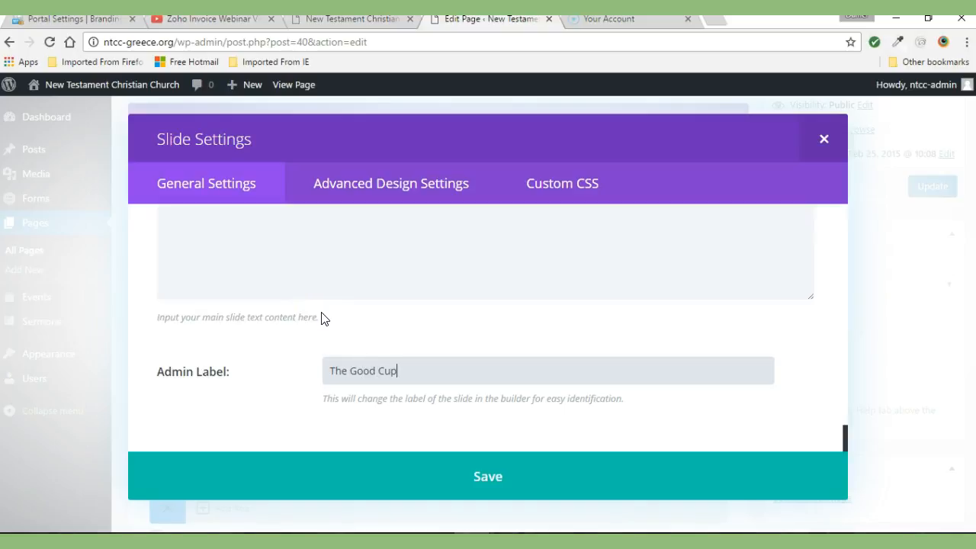
{"action": "mouse_move", "coordinate": [847, 433]}
{"action": "left_mouse_down"}
{"action": "mouse_move", "coordinate": [839, 241]}
{"action": "mouse_move", "coordinate": [840, 445]}
{"action": "left_mouse_up"}
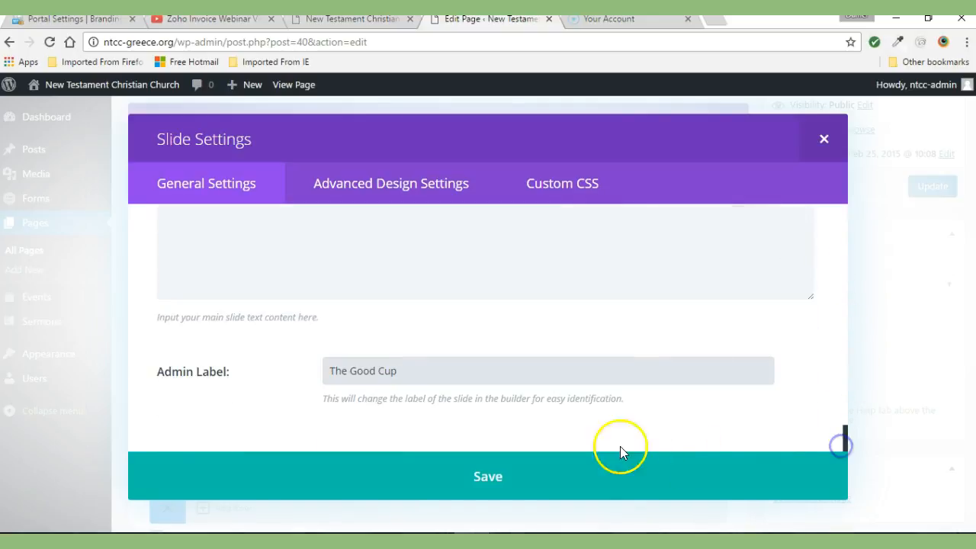
{"action": "left_click", "coordinate": [488, 479]}
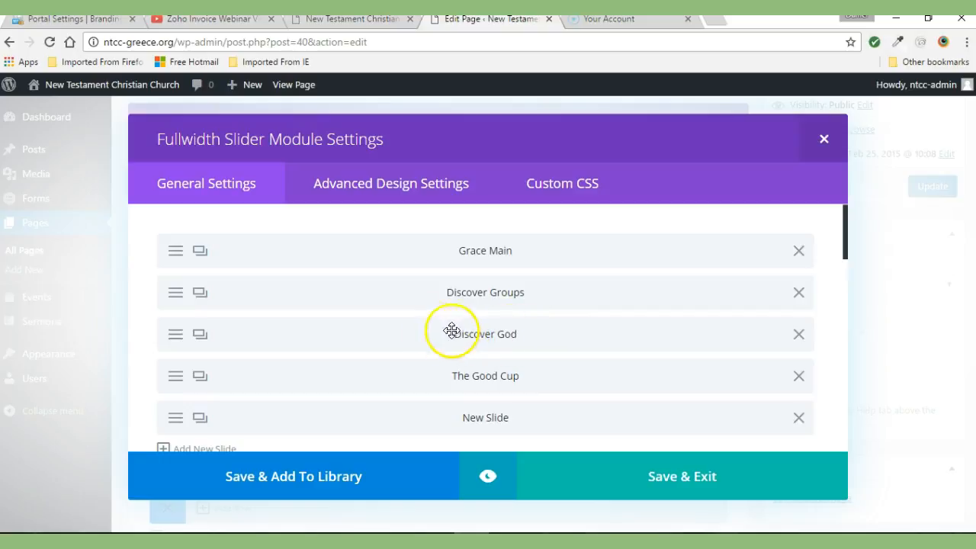
Set the Discover God slide's button text to "Leadership Page" and copy the web address of the site's Leadership page.
{"action": "left_click", "coordinate": [176, 339]}
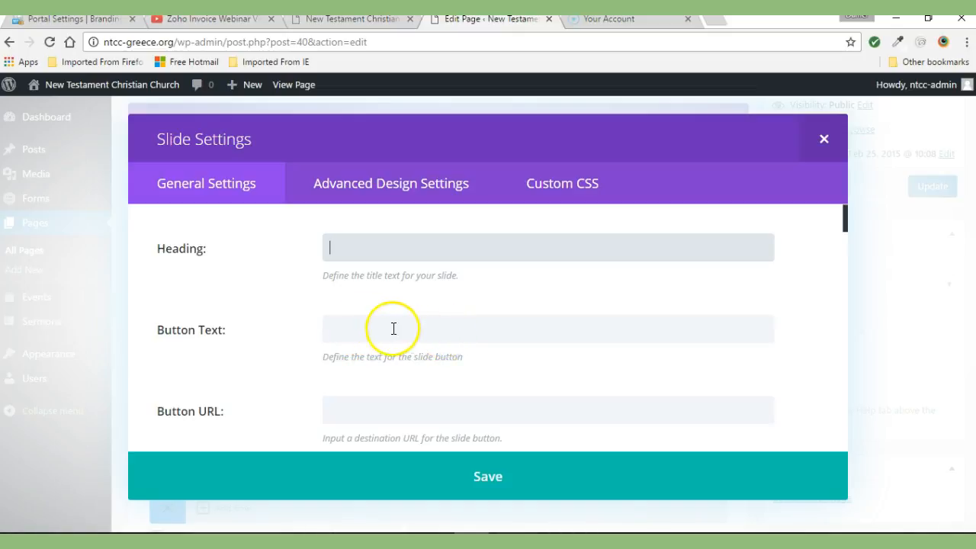
{"action": "left_click", "coordinate": [338, 328]}
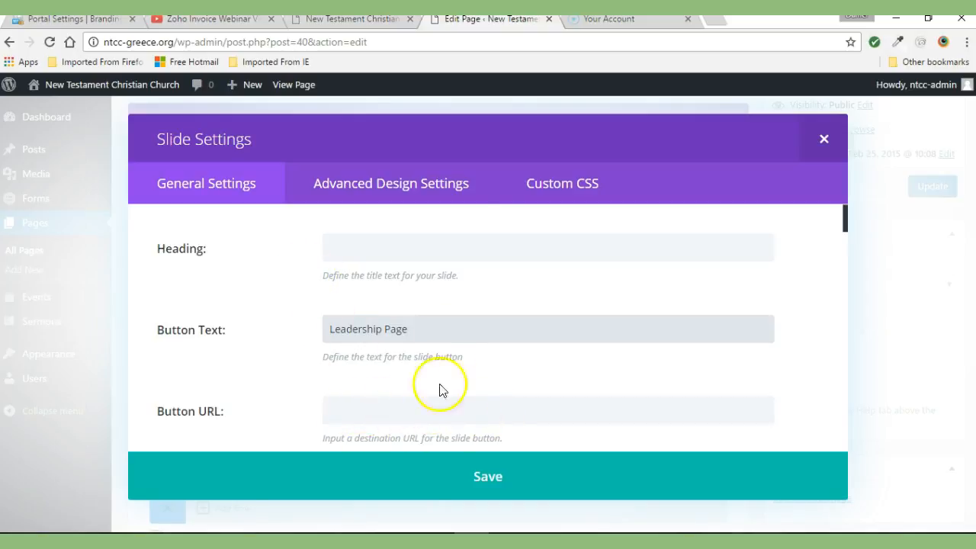
{"action": "left_click", "coordinate": [354, 21]}
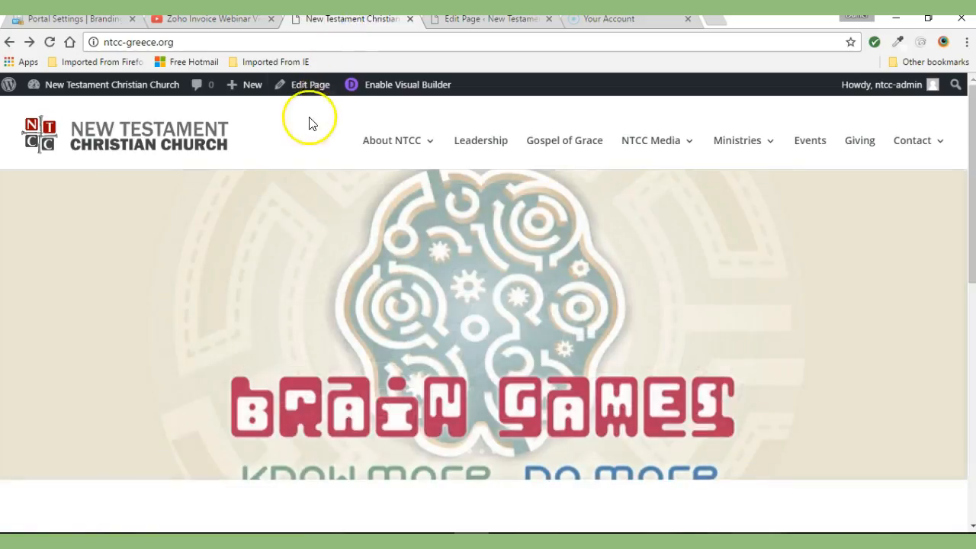
{"action": "left_click", "coordinate": [480, 140]}
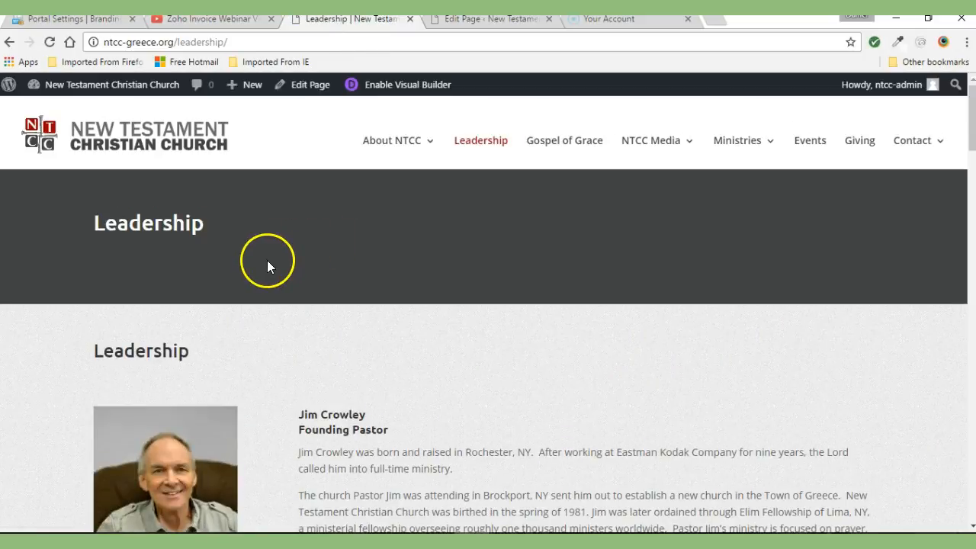
{"action": "left_click", "coordinate": [152, 42]}
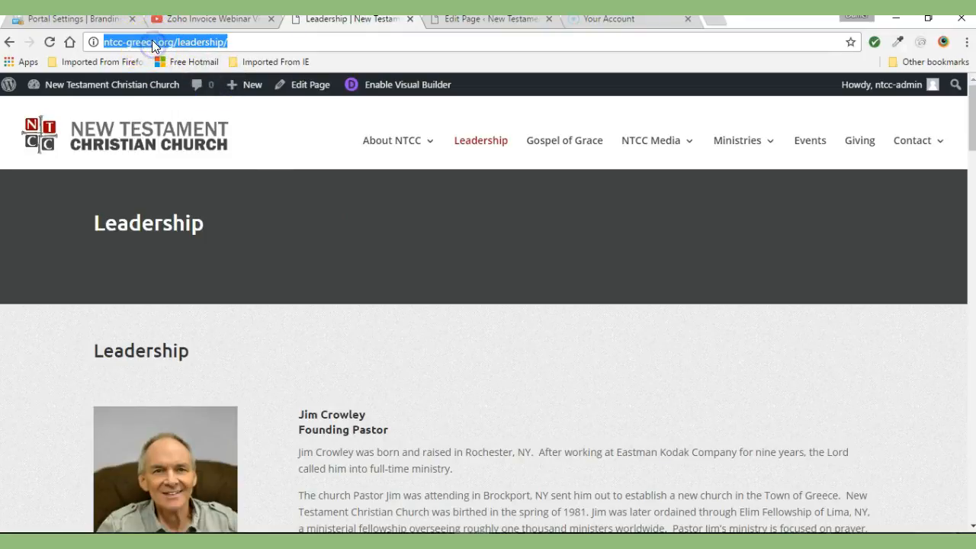
{"action": "right_click", "coordinate": [151, 42]}
{"action": "left_click", "coordinate": [182, 94]}
{"action": "left_click", "coordinate": [467, 20]}
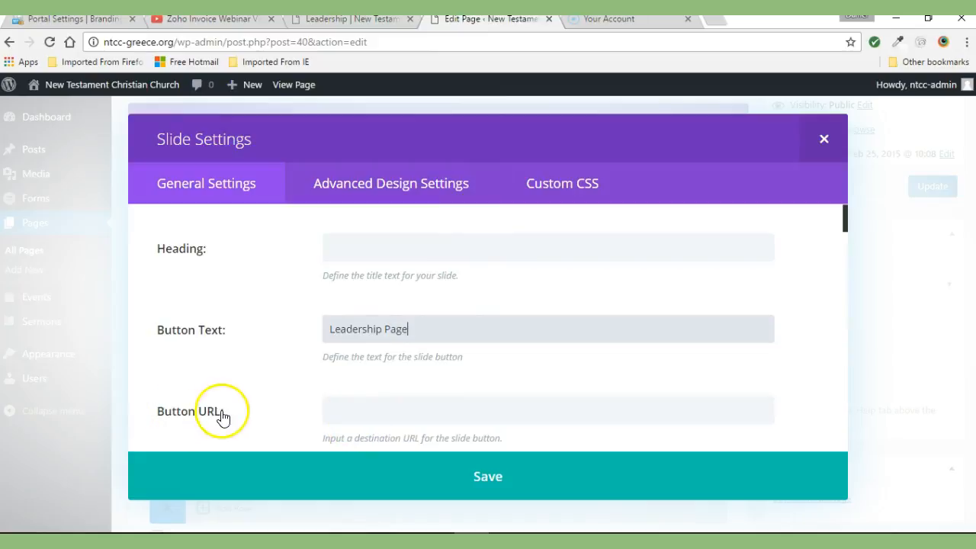
{"action": "left_click", "coordinate": [334, 407]}
{"action": "right_click", "coordinate": [334, 408]}
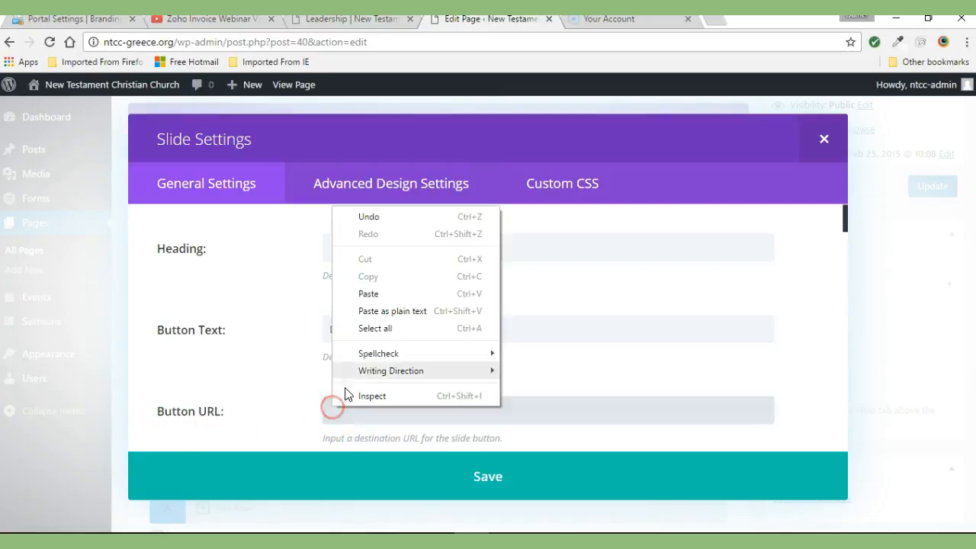
{"action": "left_click", "coordinate": [374, 296]}
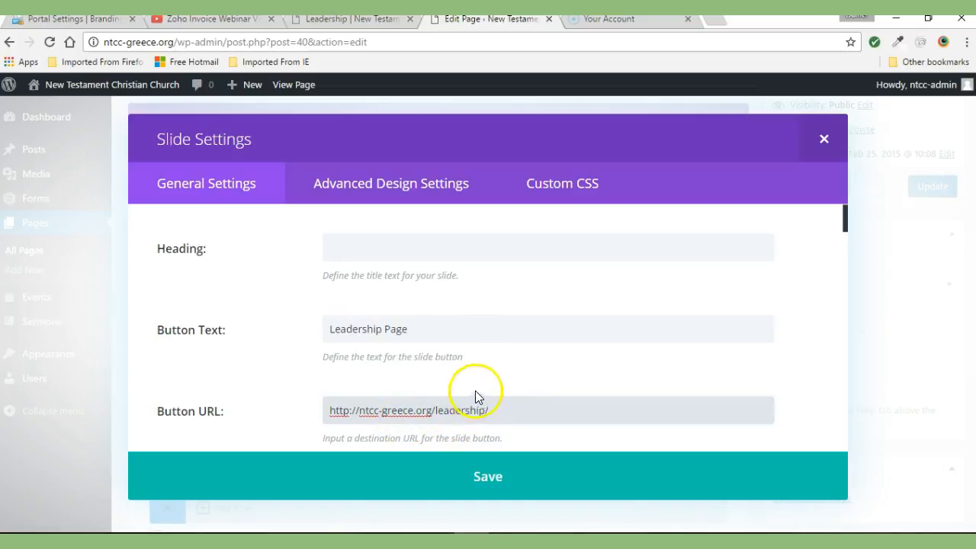
Save the slide and the Fullwidth Slider module, and update the Home page.
{"action": "left_click", "coordinate": [493, 481]}
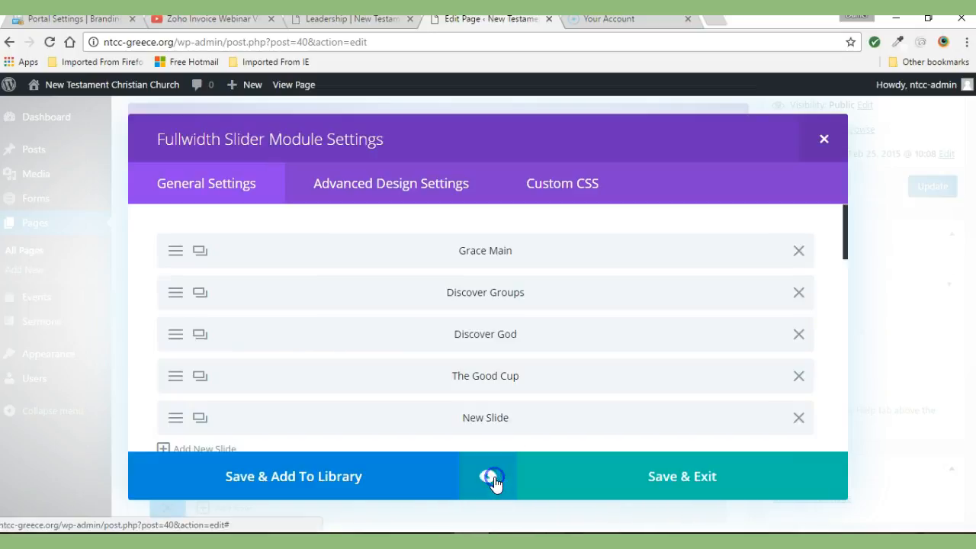
{"action": "left_click", "coordinate": [662, 483]}
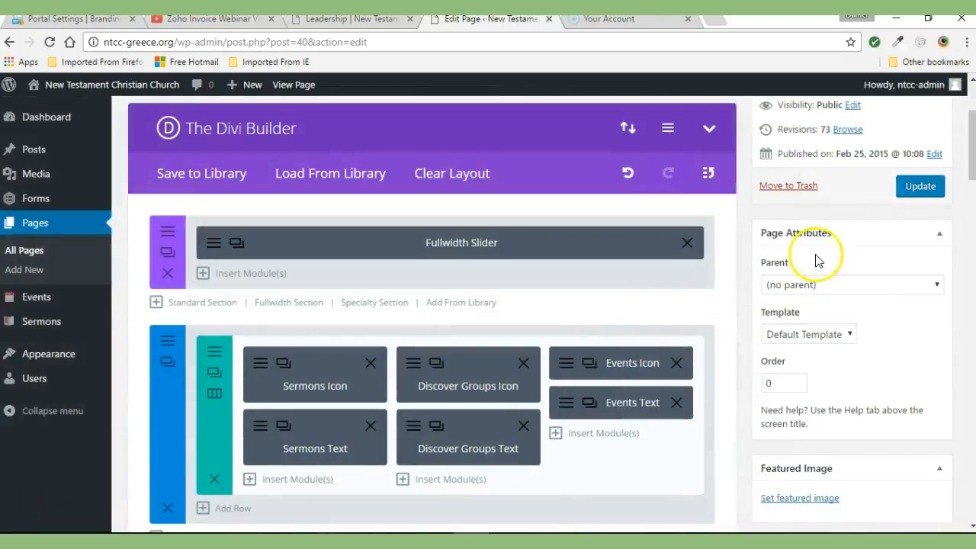
{"action": "left_click", "coordinate": [922, 185]}
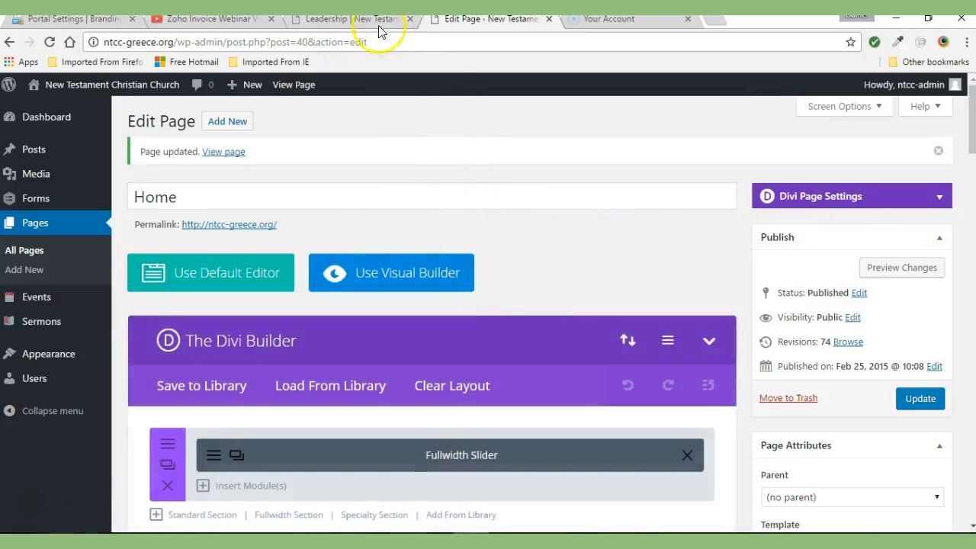
Browse the slider on the live homepage and follow the Discover God slide's button to test its link.
{"action": "left_click", "coordinate": [347, 20]}
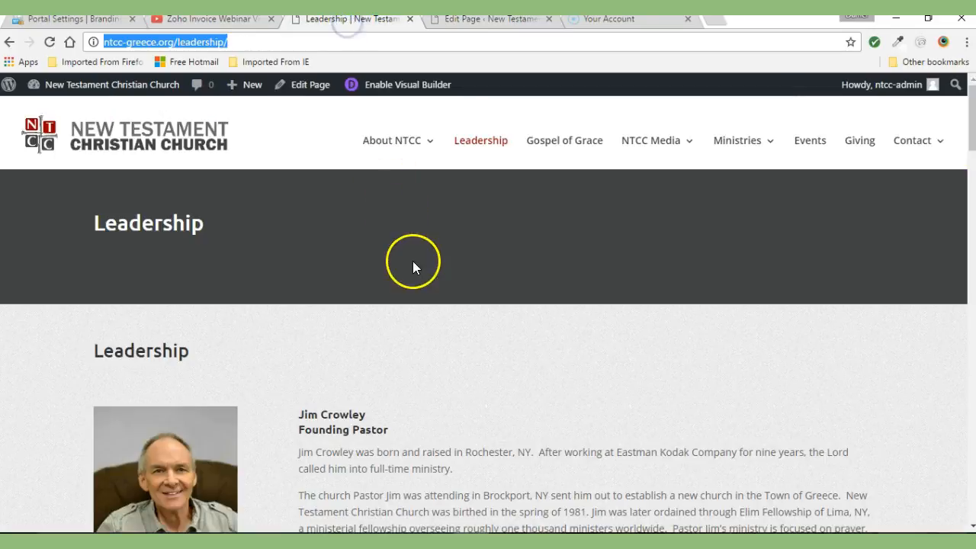
{"action": "left_click", "coordinate": [157, 130]}
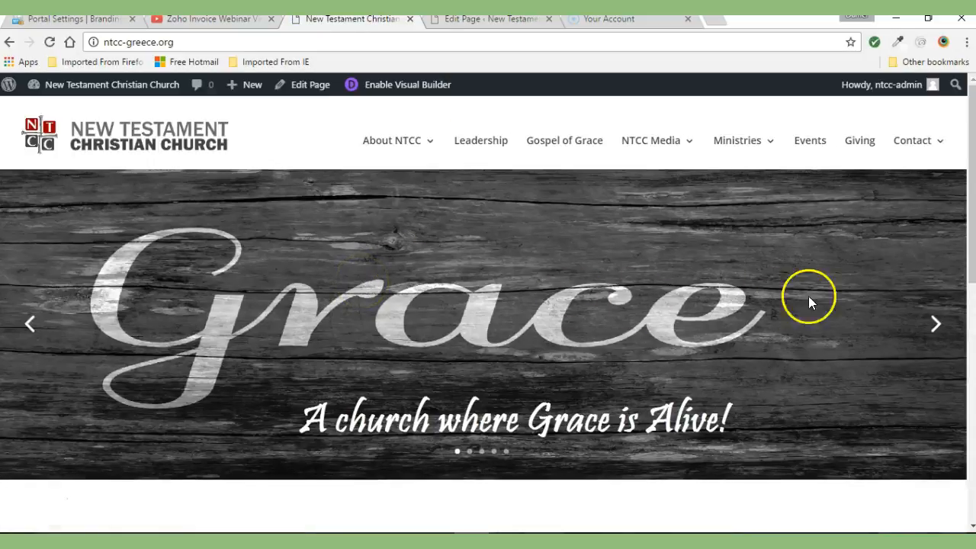
{"action": "left_click", "coordinate": [937, 326]}
{"action": "left_click", "coordinate": [938, 326]}
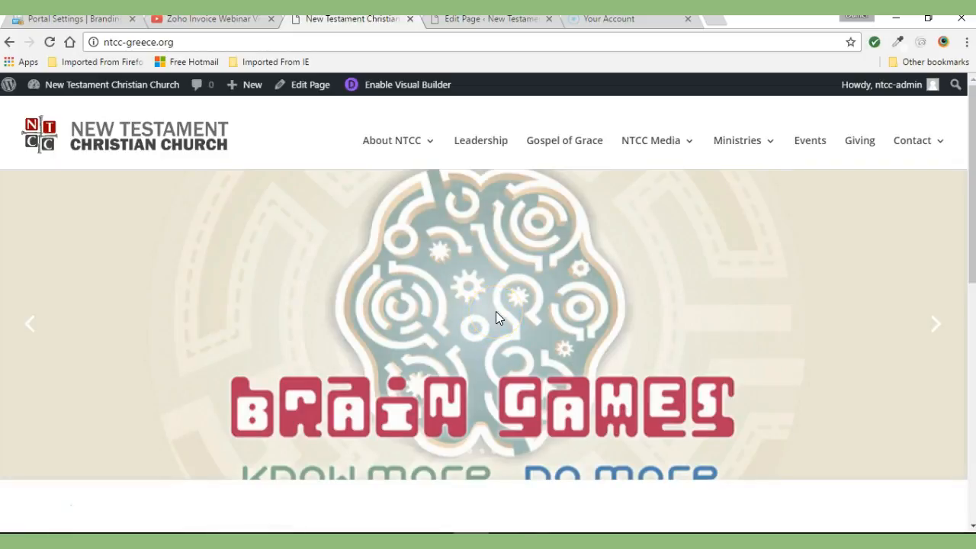
{"action": "left_click", "coordinate": [937, 324]}
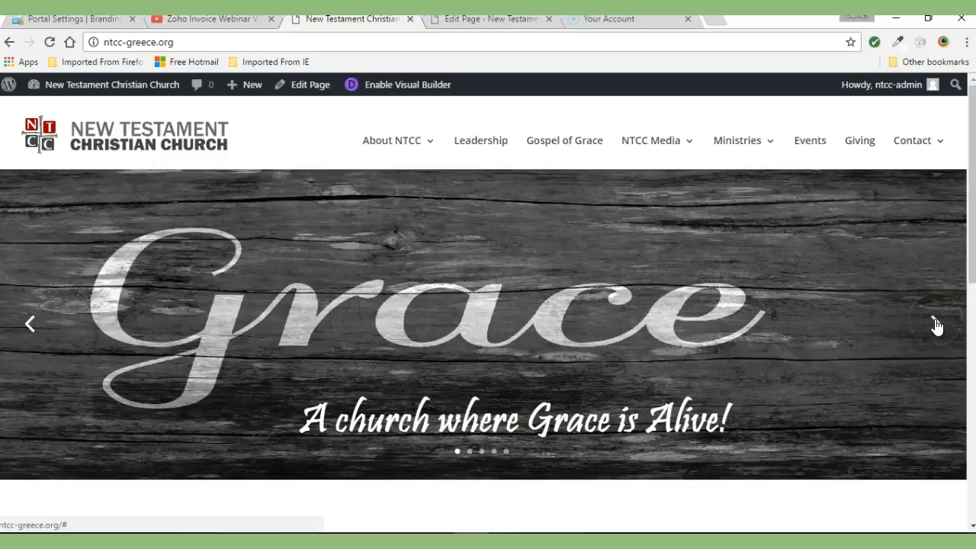
{"action": "left_click", "coordinate": [937, 324]}
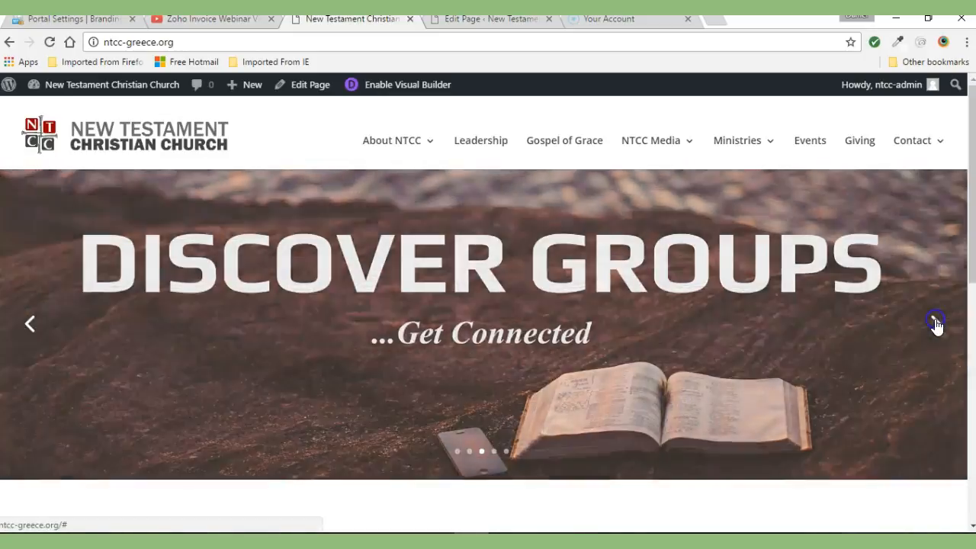
{"action": "left_click", "coordinate": [918, 322]}
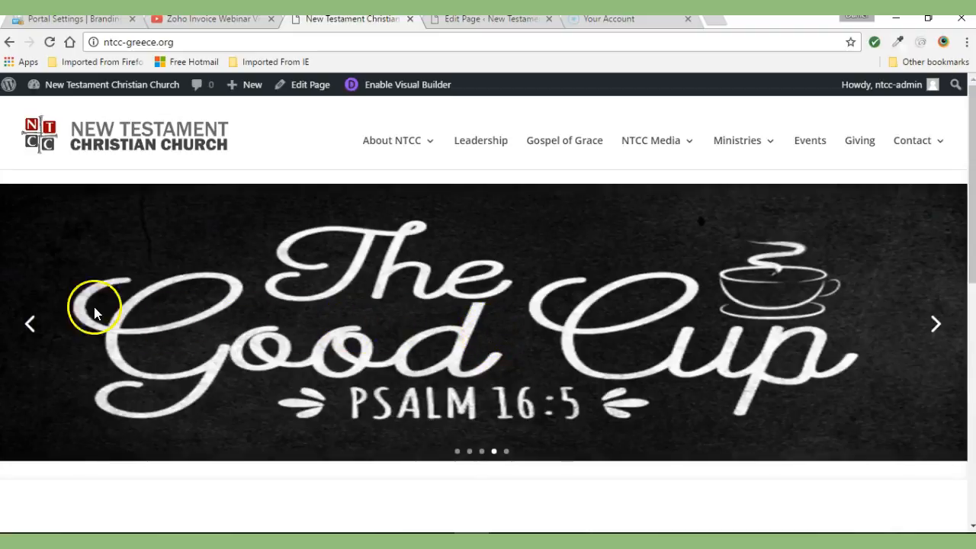
{"action": "left_click", "coordinate": [30, 326]}
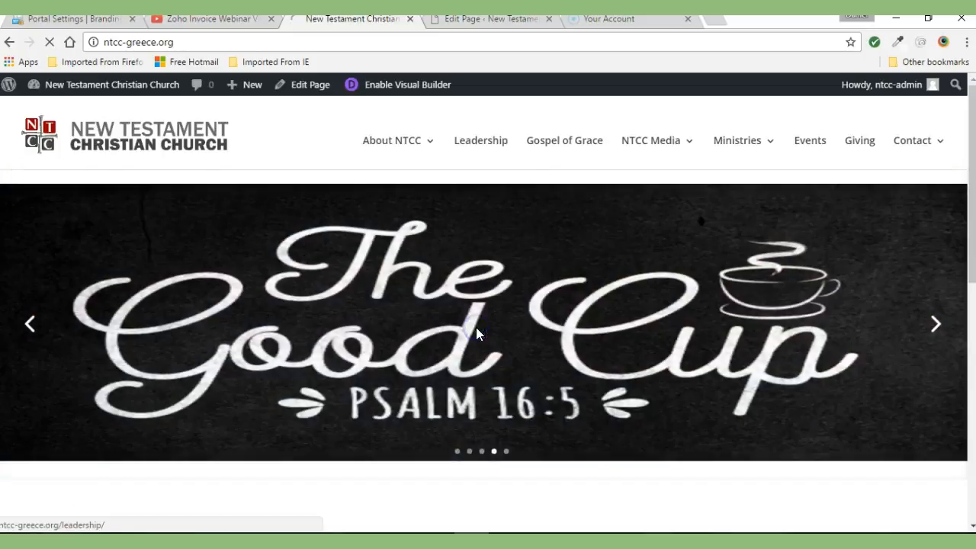
{"action": "left_click", "coordinate": [474, 330]}
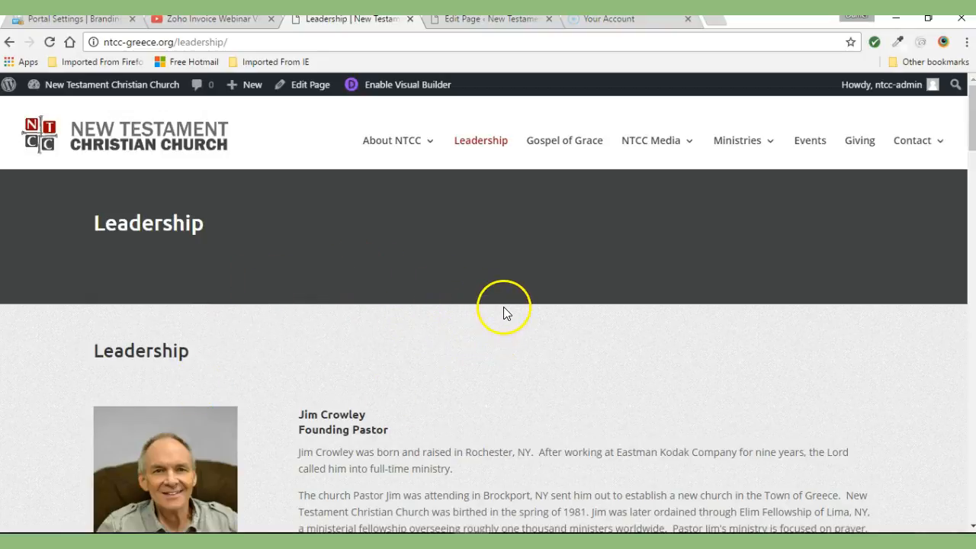
Return to the live homepage and advance the slider to the Discover God slide to examine its button.
{"action": "left_click", "coordinate": [186, 130]}
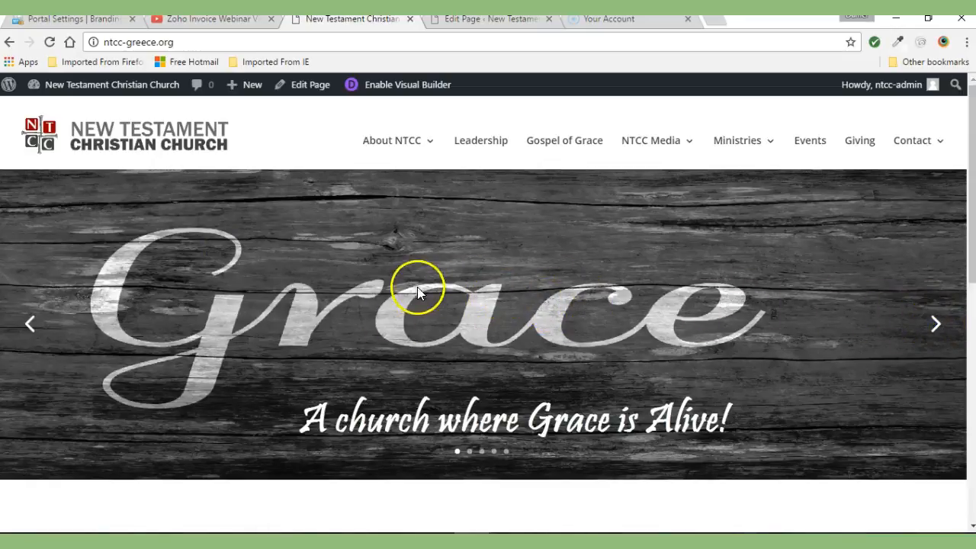
{"action": "left_click", "coordinate": [927, 324]}
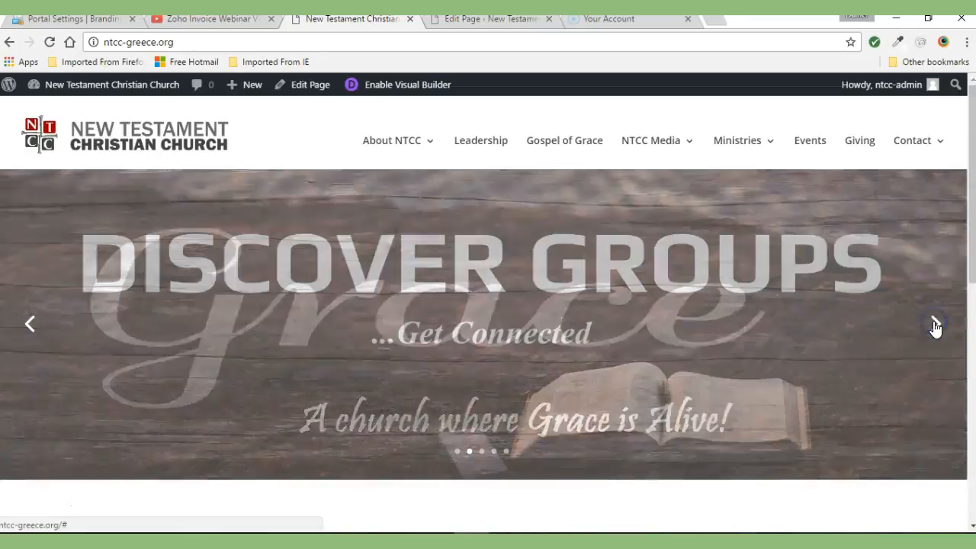
{"action": "left_click", "coordinate": [934, 324]}
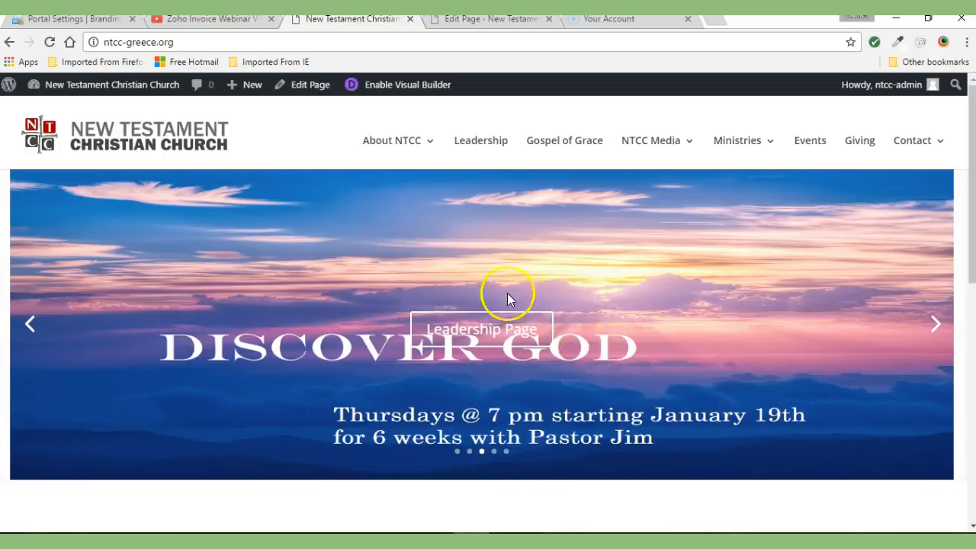
Return to the Home page editor and enable custom button styles in the Discover God slide's advanced design settings.
{"action": "left_click", "coordinate": [469, 334]}
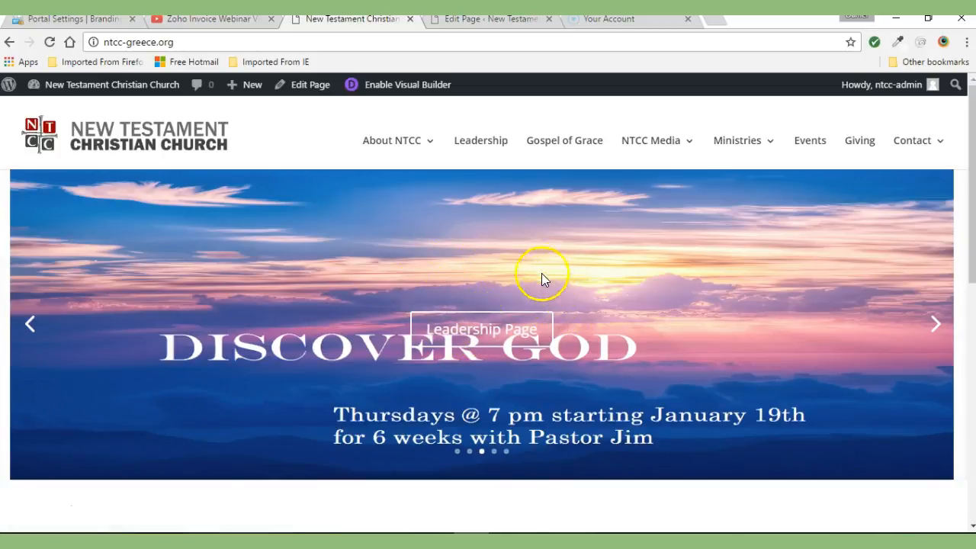
{"action": "left_click", "coordinate": [489, 20]}
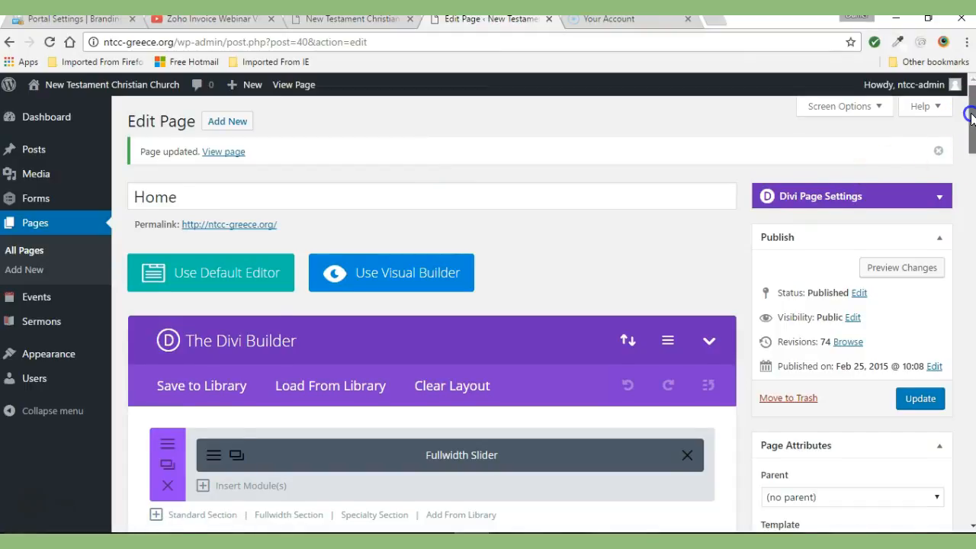
{"action": "left_click_drag", "start_coordinate": [971, 115], "coordinate": [971, 141]}
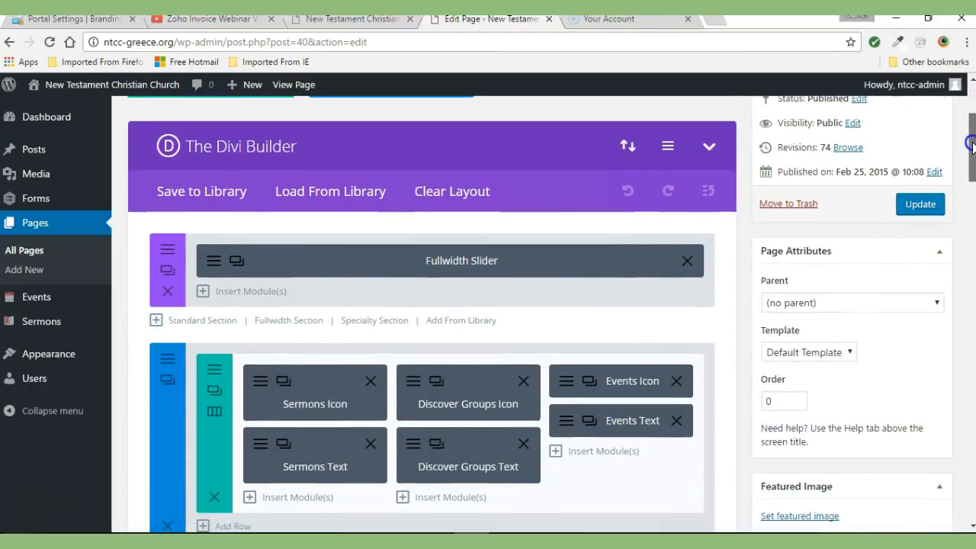
{"action": "left_click", "coordinate": [211, 262]}
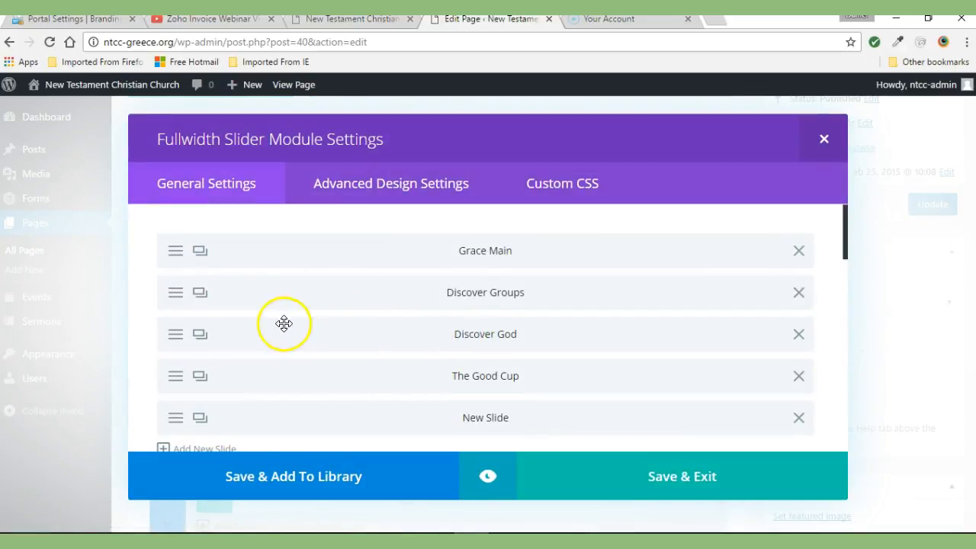
{"action": "left_click", "coordinate": [176, 336]}
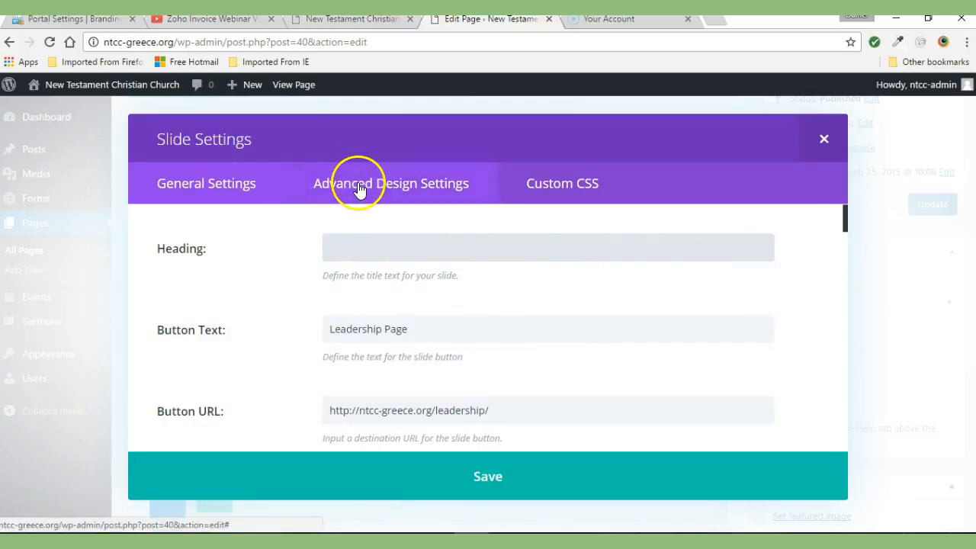
{"action": "left_click", "coordinate": [386, 186]}
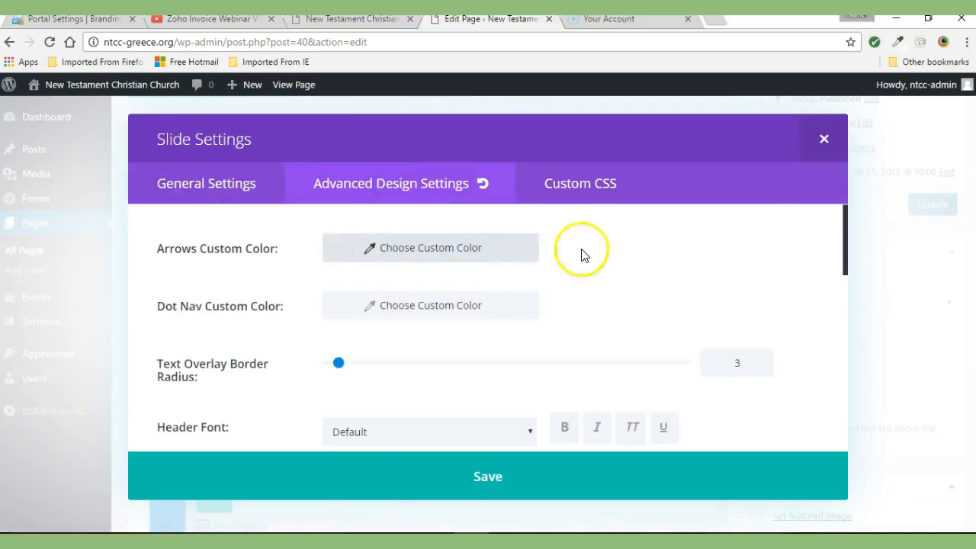
{"action": "left_click_drag", "start_coordinate": [848, 214], "coordinate": [843, 419]}
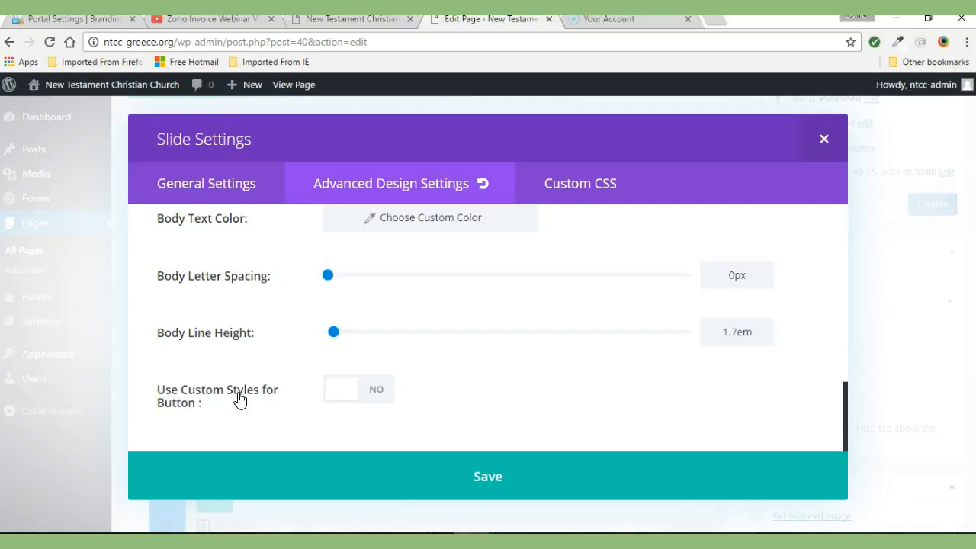
{"action": "left_click", "coordinate": [358, 393]}
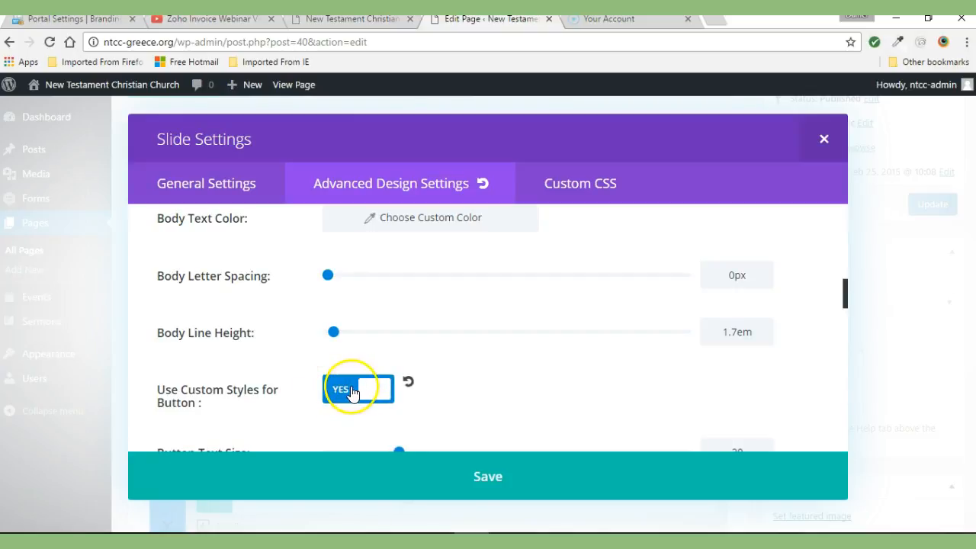
Choose green #19d11c as the custom background color of the Discover God slide's button.
{"action": "left_click_drag", "start_coordinate": [845, 290], "coordinate": [859, 314]}
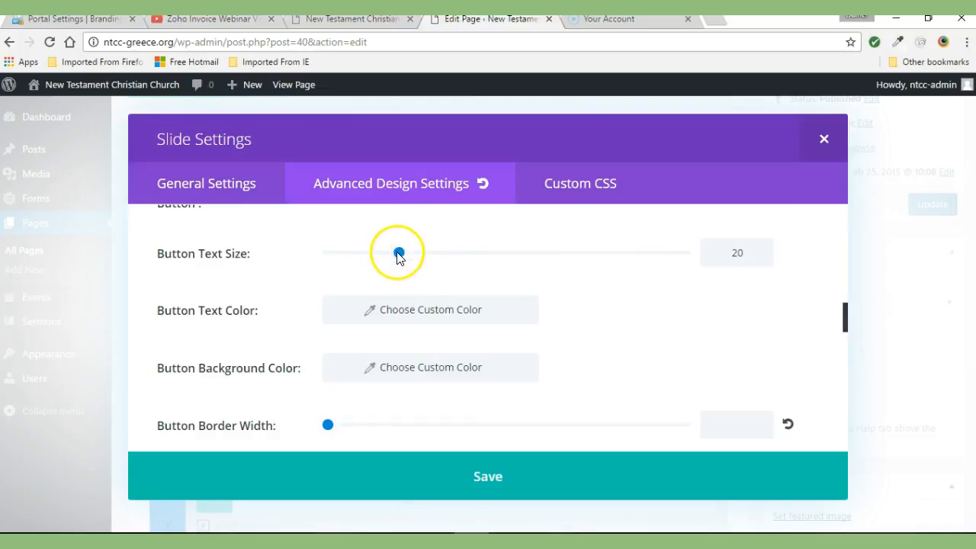
{"action": "left_click_drag", "start_coordinate": [399, 254], "coordinate": [497, 259]}
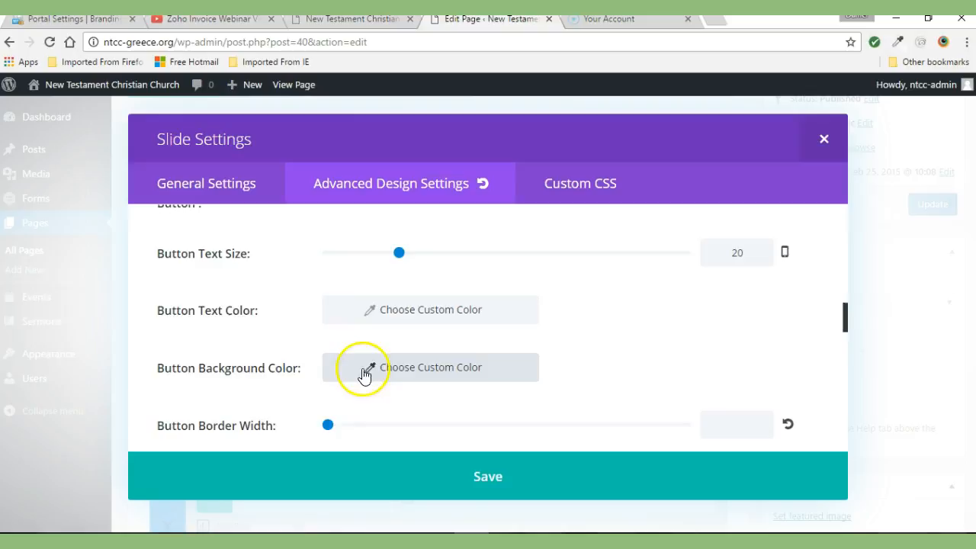
{"action": "left_click", "coordinate": [432, 369]}
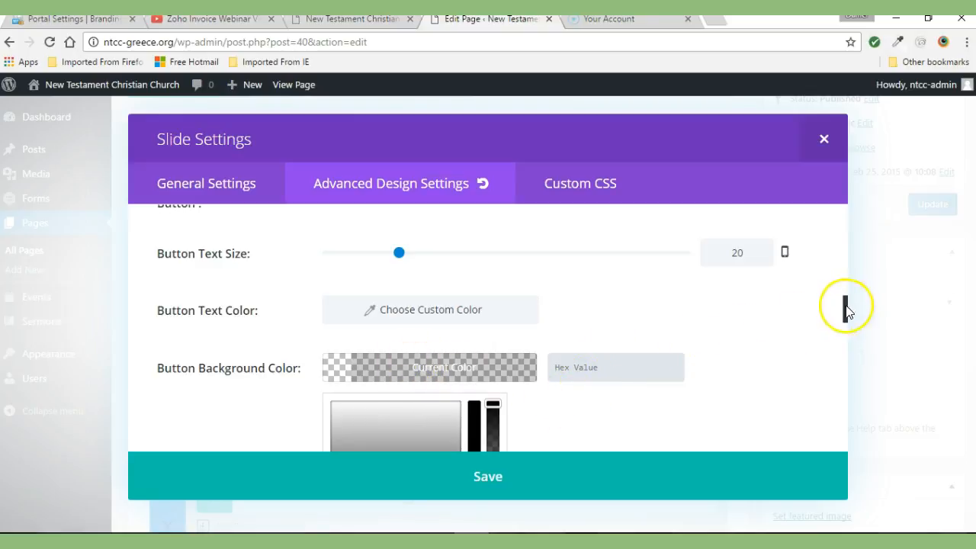
{"action": "left_click_drag", "start_coordinate": [847, 306], "coordinate": [848, 320]}
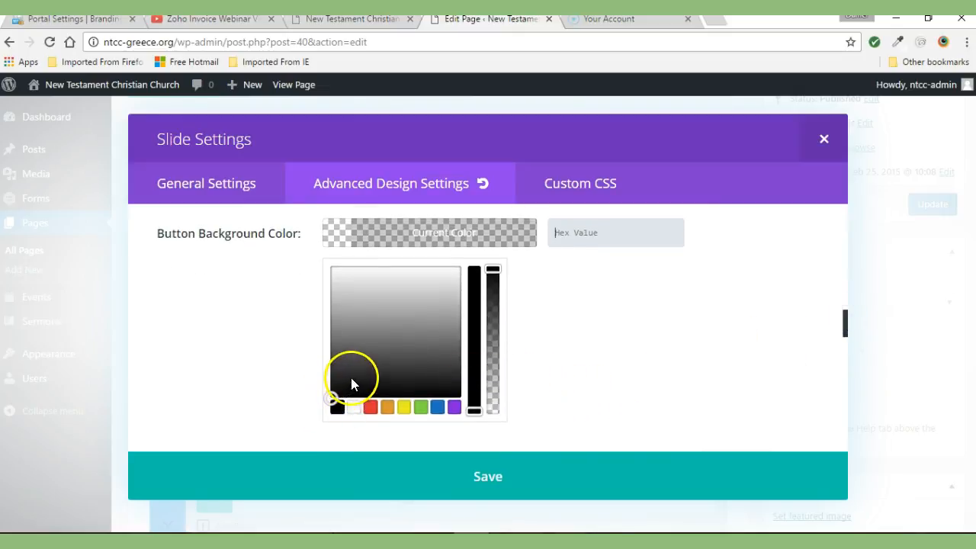
{"action": "mouse_move", "coordinate": [333, 396]}
{"action": "left_mouse_down"}
{"action": "mouse_move", "coordinate": [373, 344]}
{"action": "mouse_move", "coordinate": [389, 296]}
{"action": "mouse_move", "coordinate": [346, 312]}
{"action": "mouse_move", "coordinate": [403, 344]}
{"action": "mouse_move", "coordinate": [395, 316]}
{"action": "mouse_move", "coordinate": [367, 336]}
{"action": "mouse_move", "coordinate": [407, 348]}
{"action": "mouse_move", "coordinate": [390, 303]}
{"action": "mouse_move", "coordinate": [340, 284]}
{"action": "mouse_move", "coordinate": [374, 316]}
{"action": "mouse_move", "coordinate": [341, 281]}
{"action": "left_mouse_up"}
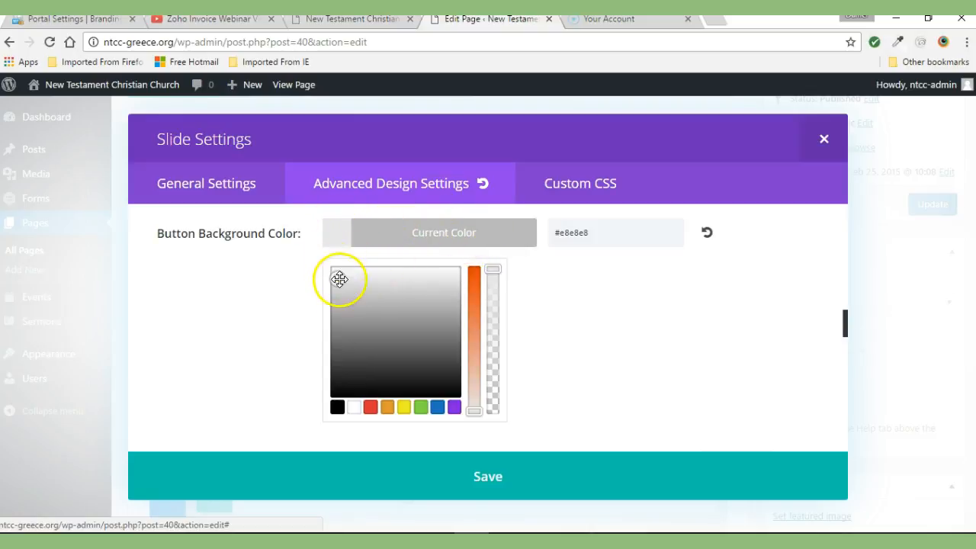
{"action": "mouse_move", "coordinate": [340, 280]}
{"action": "left_mouse_down"}
{"action": "mouse_move", "coordinate": [409, 338]}
{"action": "mouse_move", "coordinate": [362, 321]}
{"action": "mouse_move", "coordinate": [340, 297]}
{"action": "mouse_move", "coordinate": [342, 316]}
{"action": "mouse_move", "coordinate": [401, 318]}
{"action": "mouse_move", "coordinate": [366, 280]}
{"action": "mouse_move", "coordinate": [351, 301]}
{"action": "mouse_move", "coordinate": [346, 286]}
{"action": "left_mouse_up"}
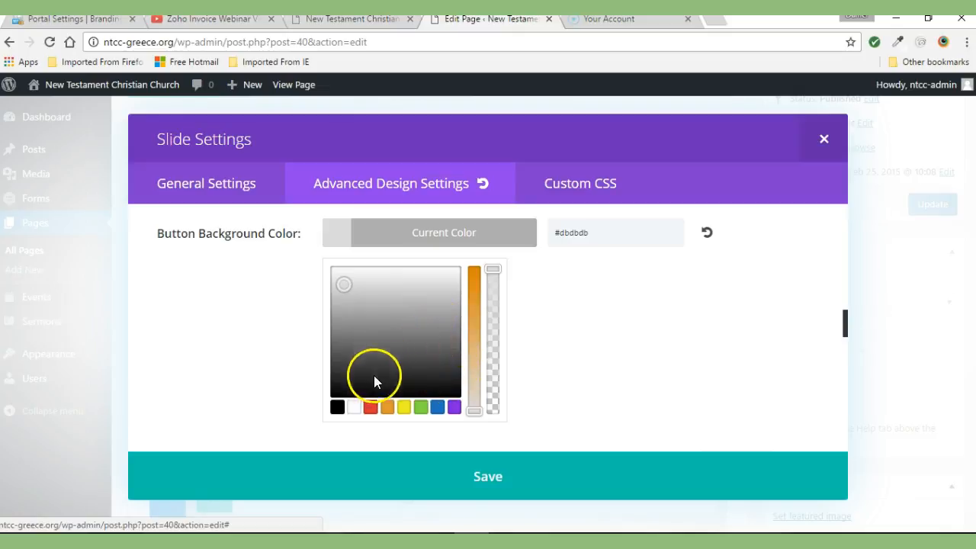
{"action": "left_click", "coordinate": [371, 408]}
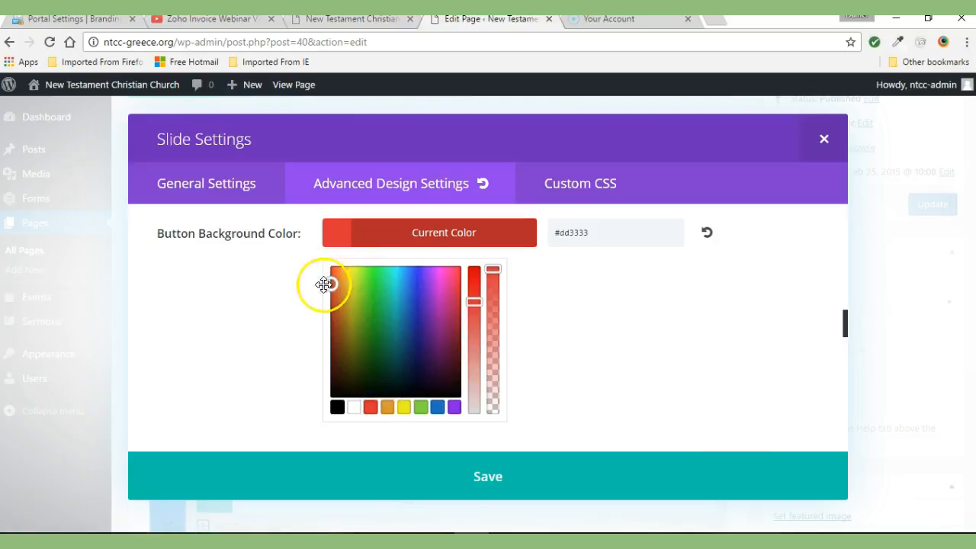
{"action": "mouse_move", "coordinate": [331, 283]}
{"action": "left_mouse_down"}
{"action": "mouse_move", "coordinate": [389, 301]}
{"action": "mouse_move", "coordinate": [419, 325]}
{"action": "mouse_move", "coordinate": [407, 340]}
{"action": "mouse_move", "coordinate": [449, 302]}
{"action": "mouse_move", "coordinate": [333, 282]}
{"action": "mouse_move", "coordinate": [448, 307]}
{"action": "mouse_move", "coordinate": [453, 294]}
{"action": "mouse_move", "coordinate": [404, 287]}
{"action": "mouse_move", "coordinate": [379, 299]}
{"action": "mouse_move", "coordinate": [379, 290]}
{"action": "left_mouse_up"}
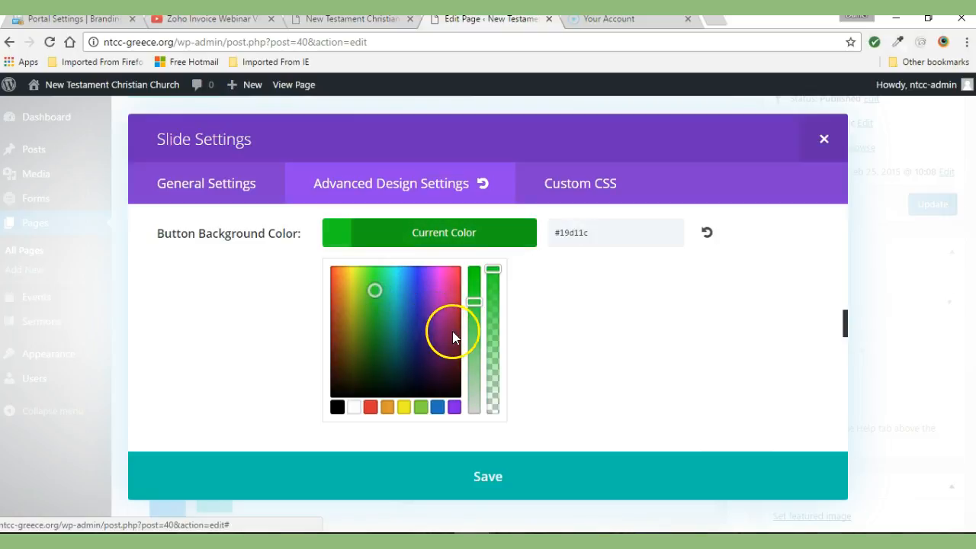
Try different opacities for the green button background, ending at 0.57.
{"action": "left_click", "coordinate": [494, 269]}
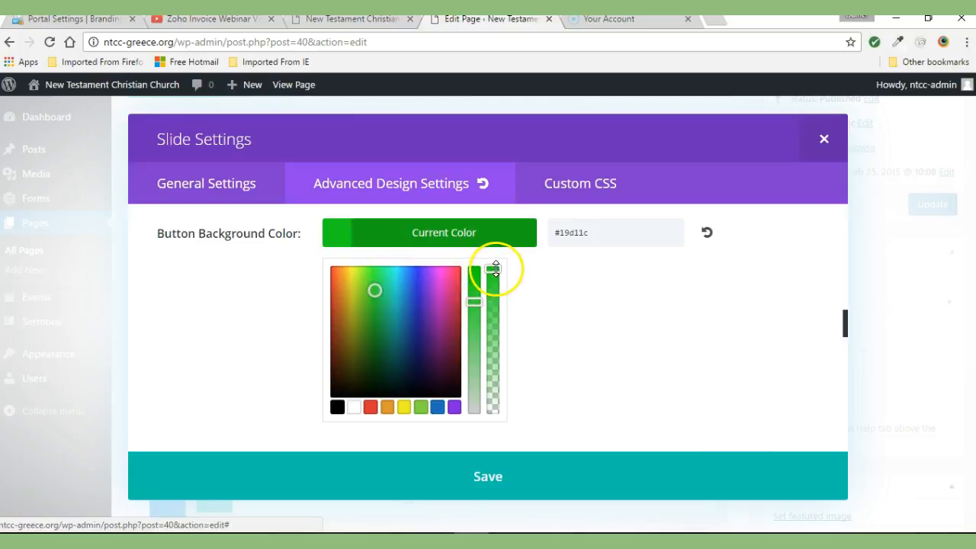
{"action": "left_click_drag", "start_coordinate": [494, 269], "coordinate": [494, 278]}
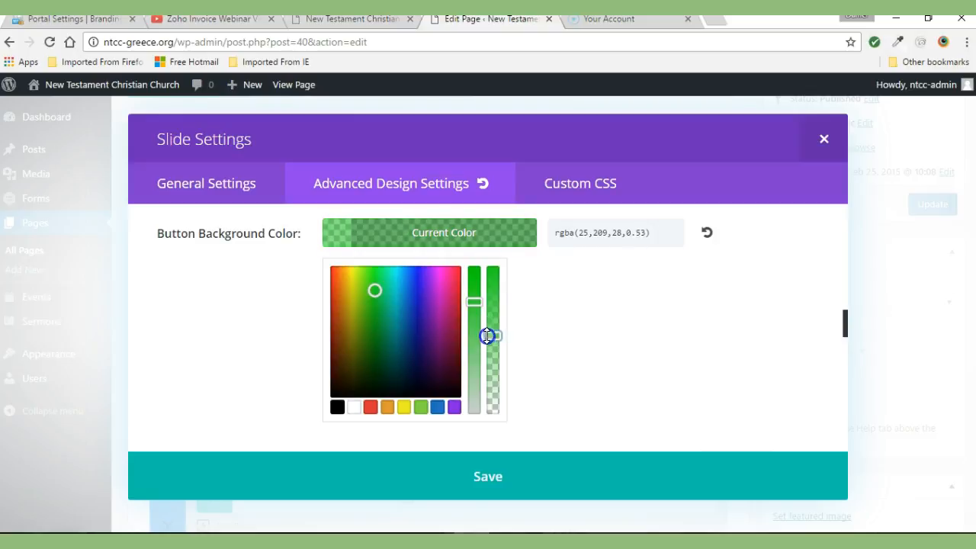
{"action": "left_click_drag", "start_coordinate": [489, 328], "coordinate": [489, 269]}
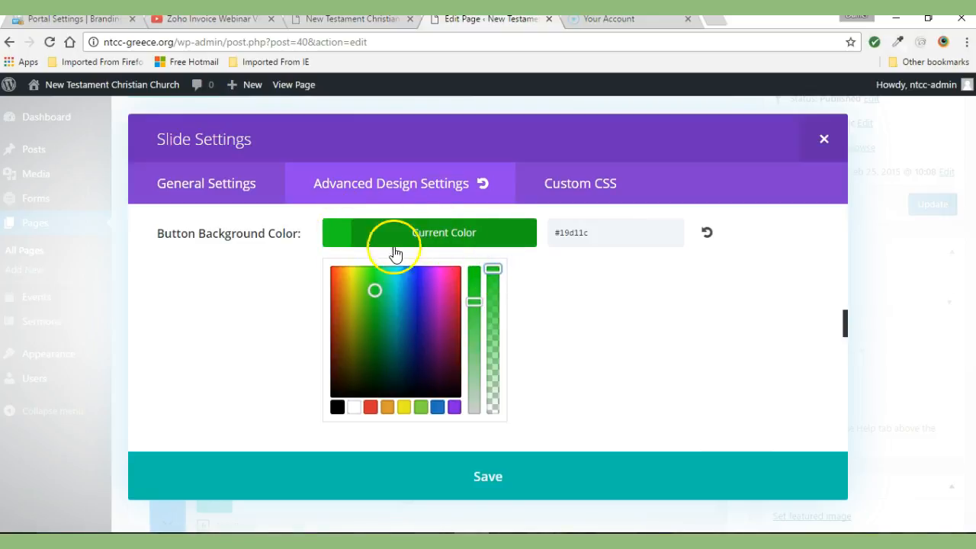
{"action": "left_click_drag", "start_coordinate": [495, 272], "coordinate": [484, 337]}
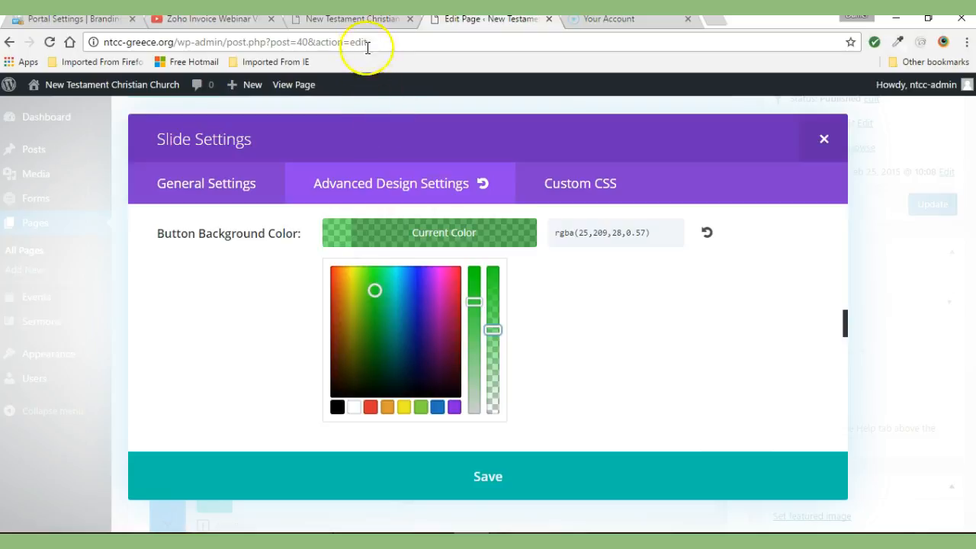
Switch to the live homepage and browse the slider to the Discover God slide to examine its current button.
{"action": "left_click", "coordinate": [351, 19]}
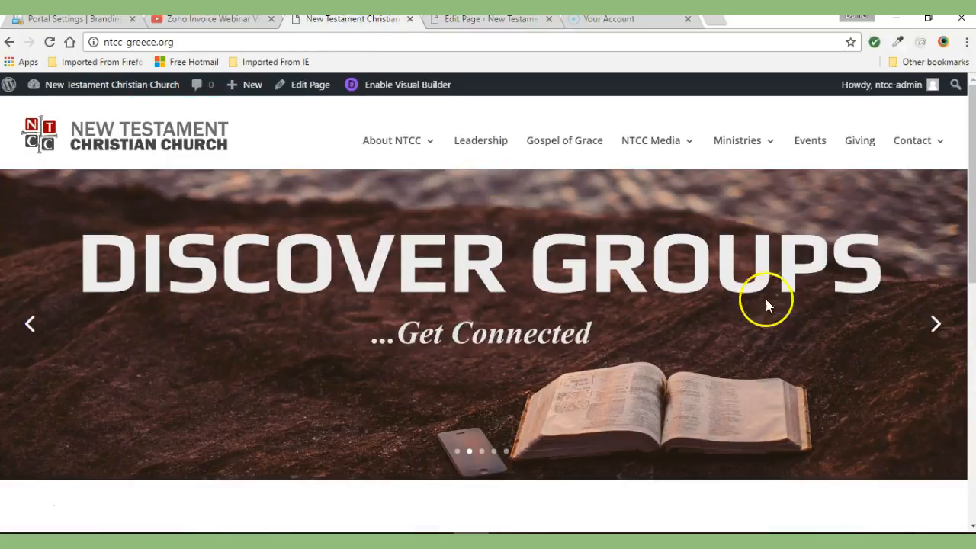
{"action": "left_click", "coordinate": [936, 326]}
{"action": "left_click", "coordinate": [937, 325]}
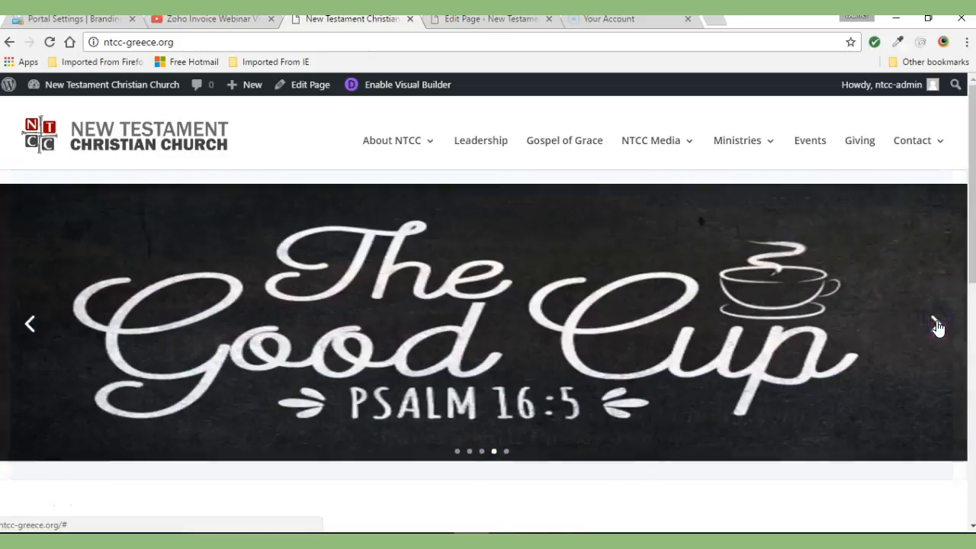
{"action": "left_click", "coordinate": [30, 325]}
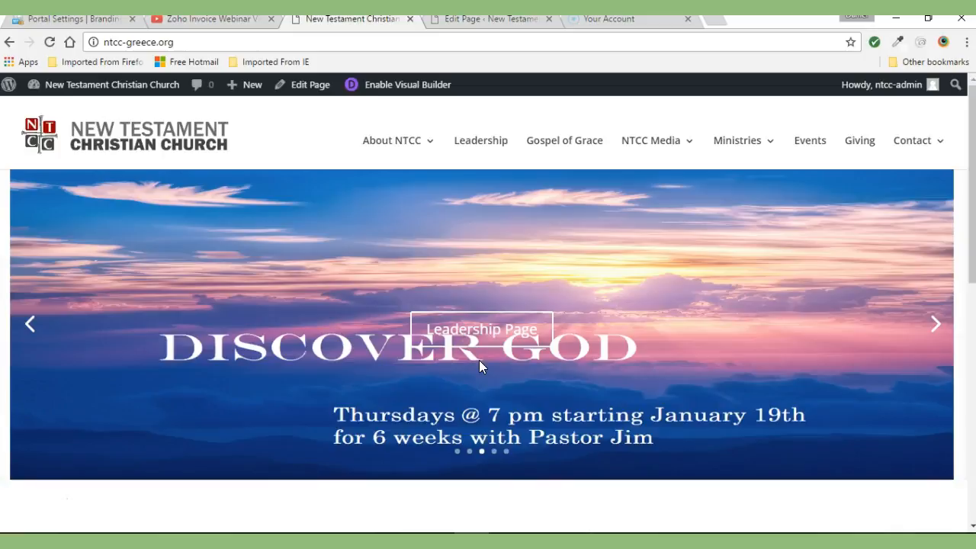
Return to the slide settings and set the green button background's opacity to 0.55.
{"action": "left_click", "coordinate": [479, 25]}
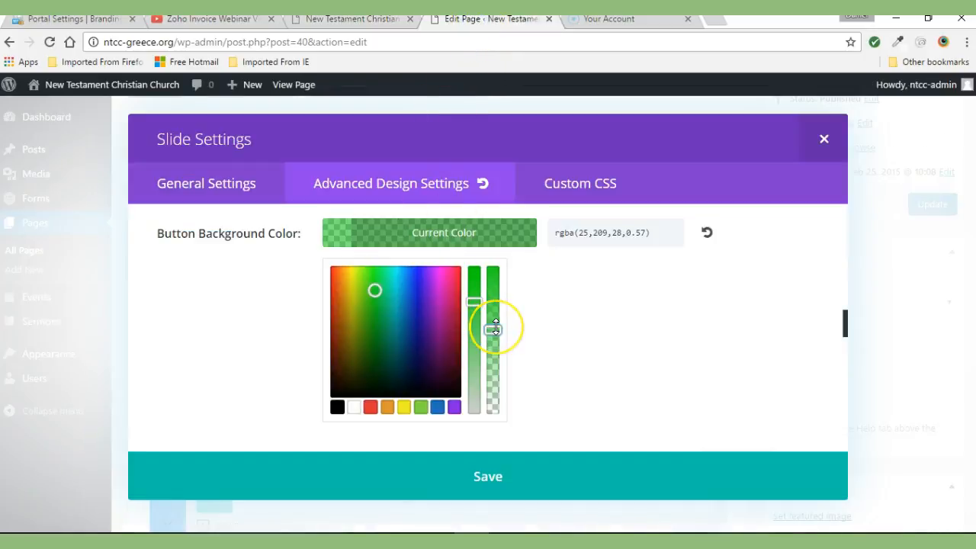
{"action": "left_click_drag", "start_coordinate": [496, 328], "coordinate": [488, 422]}
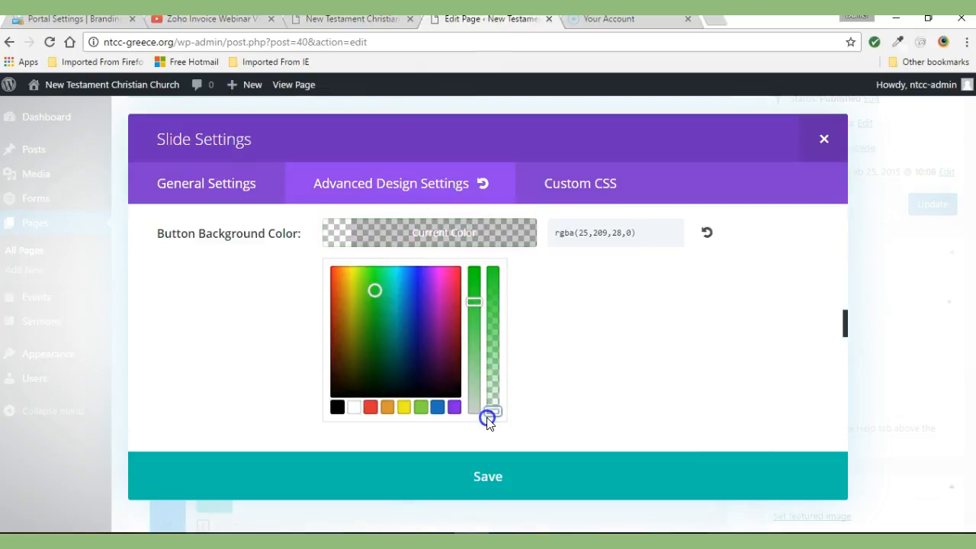
{"action": "left_click_drag", "start_coordinate": [488, 405], "coordinate": [493, 343]}
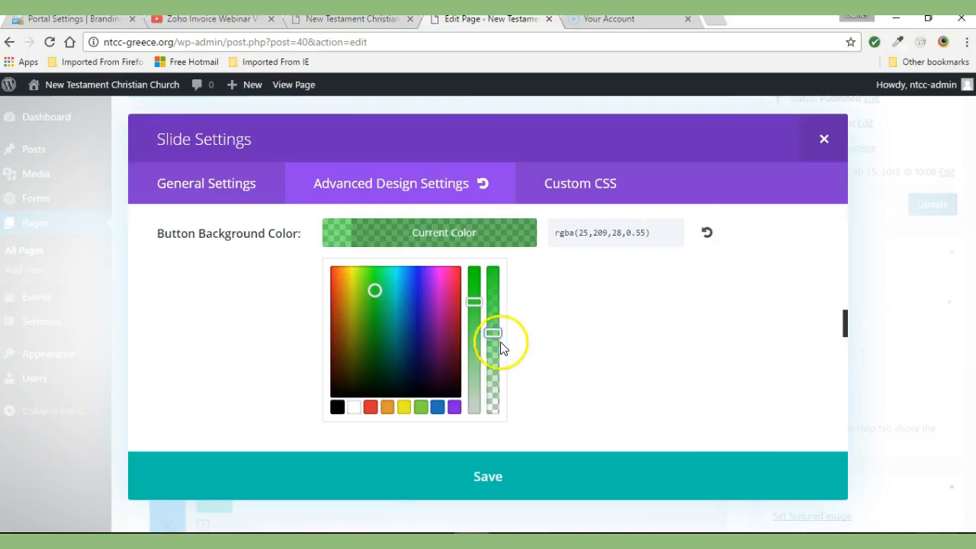
Save the restyled slide and the Fullwidth Slider module, and update the Home page.
{"action": "left_click", "coordinate": [487, 479]}
{"action": "left_click", "coordinate": [658, 476]}
{"action": "left_click", "coordinate": [909, 205]}
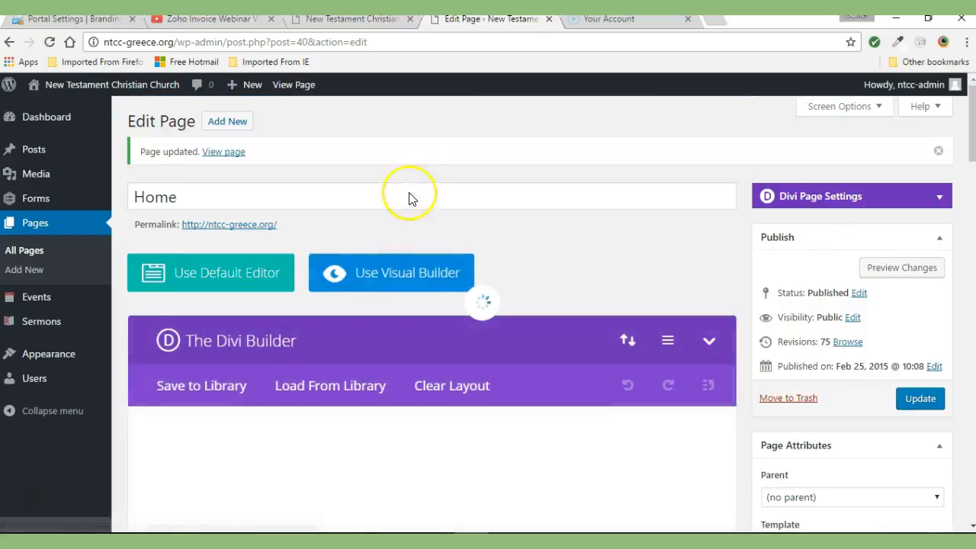
Reload the live homepage and browse the slider to check the restyled button on the Discover God slide.
{"action": "left_click", "coordinate": [344, 19]}
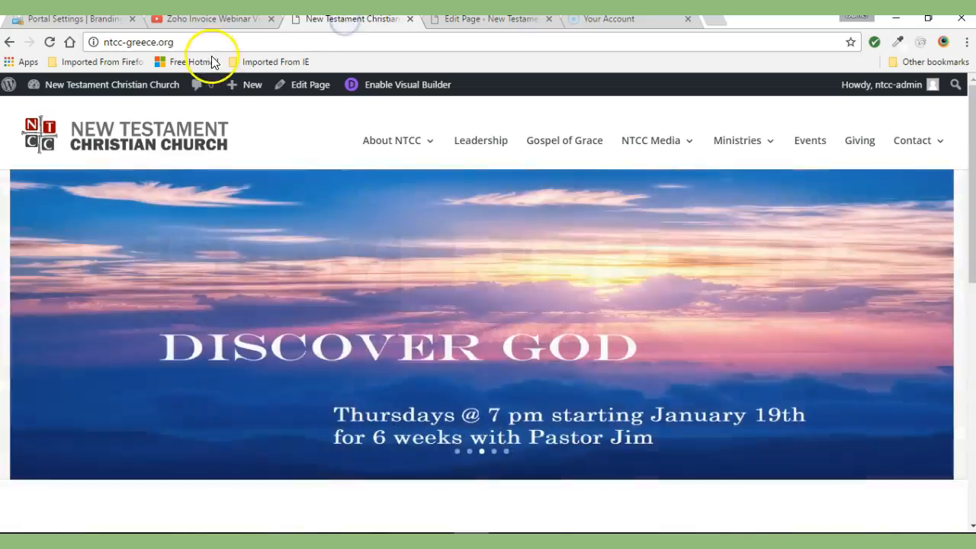
{"action": "mouse_move", "coordinate": [78, 72]}
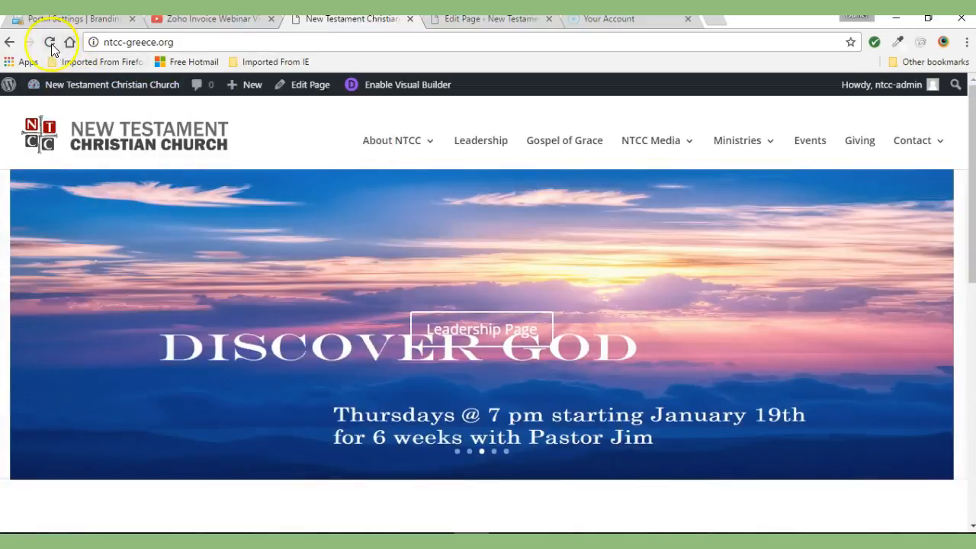
{"action": "left_click", "coordinate": [49, 42]}
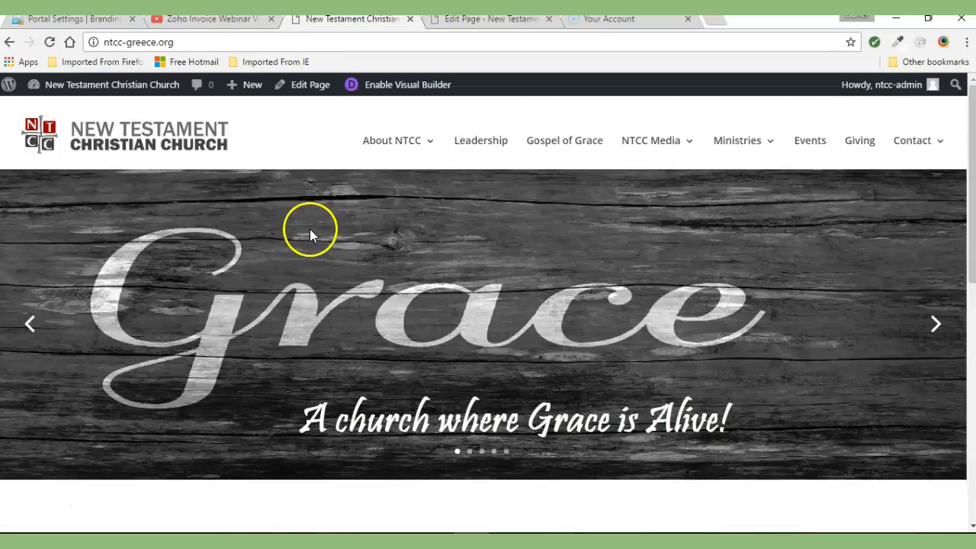
{"action": "left_click", "coordinate": [937, 328]}
{"action": "left_click", "coordinate": [936, 330]}
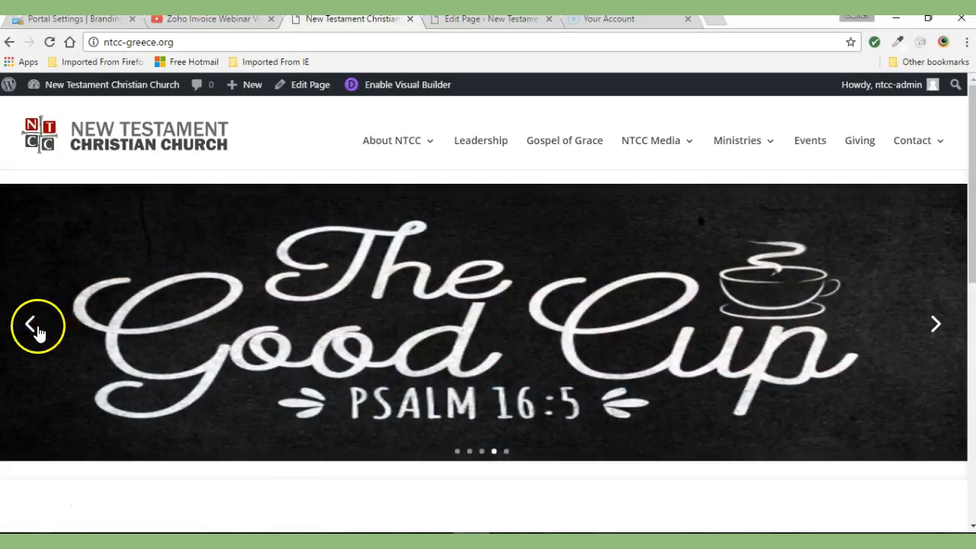
{"action": "left_click", "coordinate": [30, 325]}
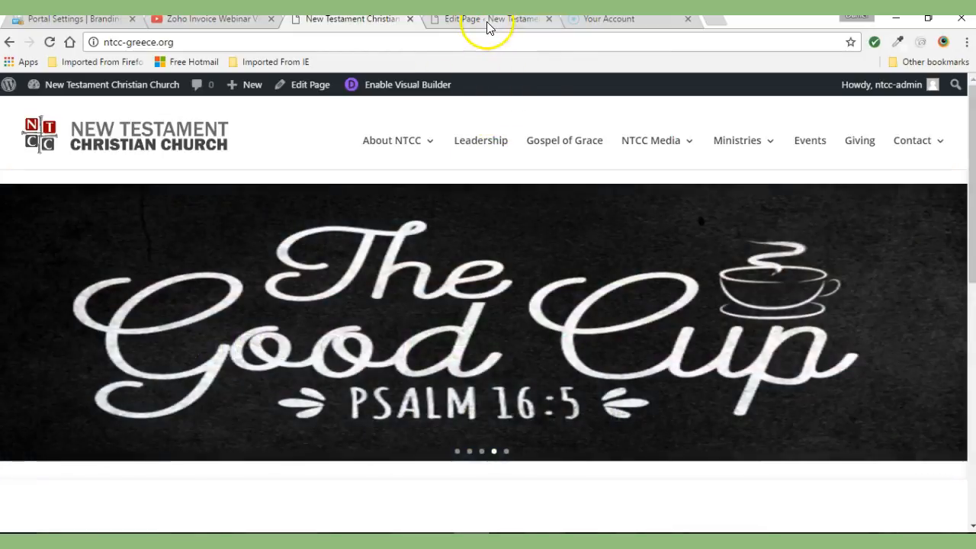
Return to the Home page editor and open the Discover God slide's advanced design settings in the Fullwidth Slider module.
{"action": "left_click", "coordinate": [488, 22]}
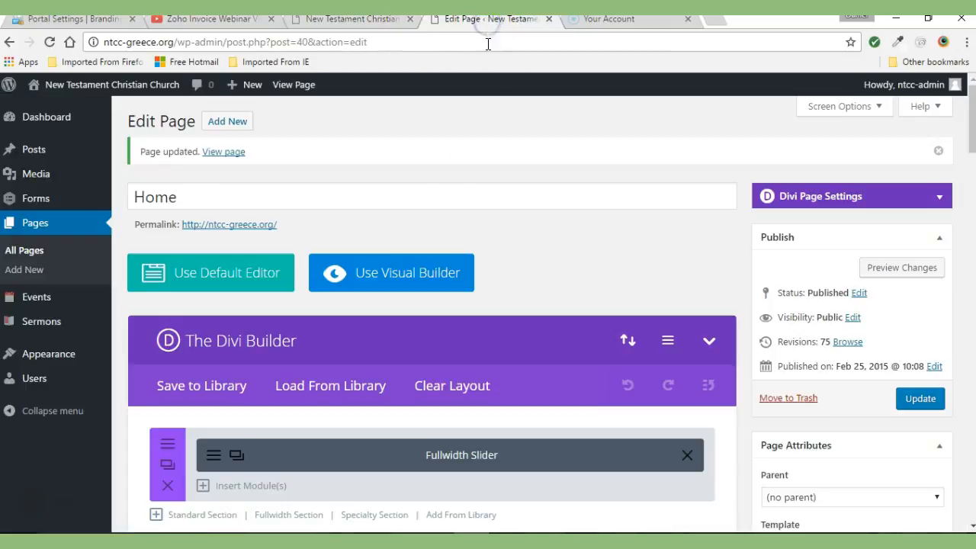
{"action": "left_click_drag", "start_coordinate": [973, 116], "coordinate": [969, 142]}
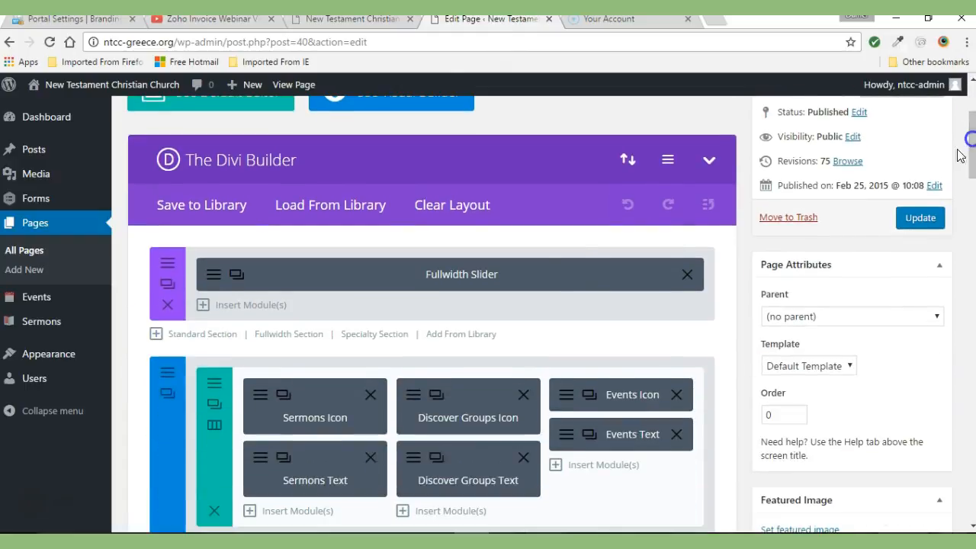
{"action": "left_click", "coordinate": [214, 277]}
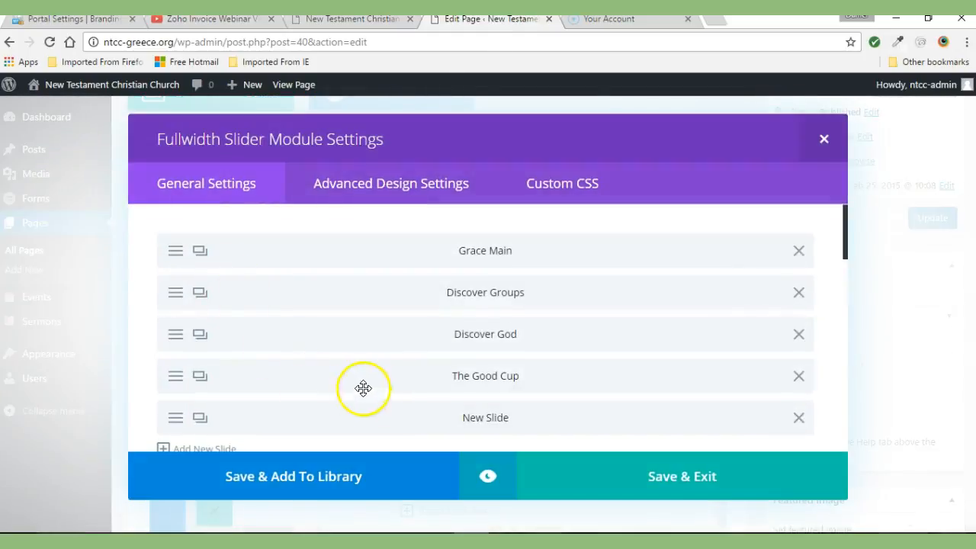
{"action": "left_click", "coordinate": [177, 337]}
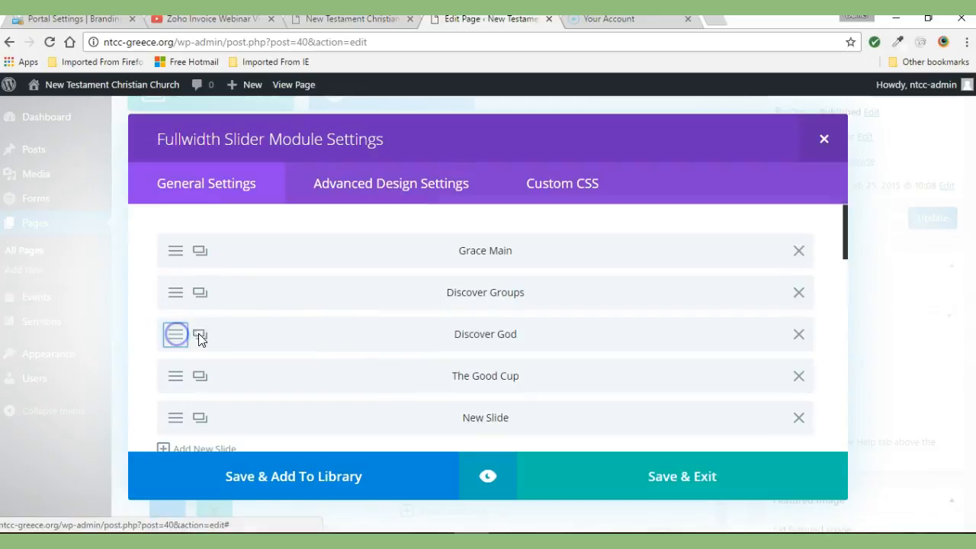
{"action": "mouse_move", "coordinate": [845, 226]}
{"action": "left_mouse_down"}
{"action": "mouse_move", "coordinate": [852, 305]}
{"action": "mouse_move", "coordinate": [841, 209]}
{"action": "left_mouse_up"}
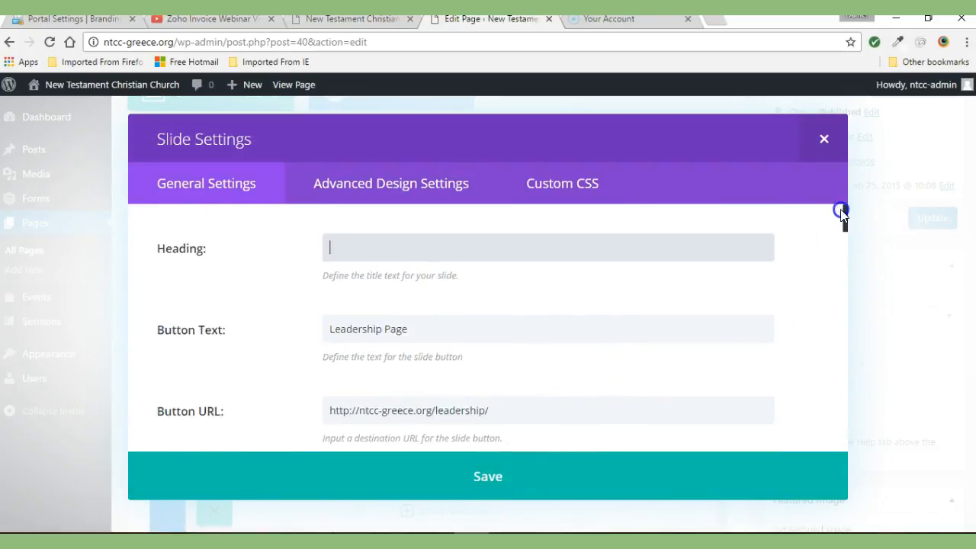
{"action": "left_click", "coordinate": [373, 184]}
Review the slide button's text size, color, border, font and icon options, comparing the border settings with the live Discover God slide.
{"action": "left_click_drag", "start_coordinate": [845, 220], "coordinate": [845, 320]}
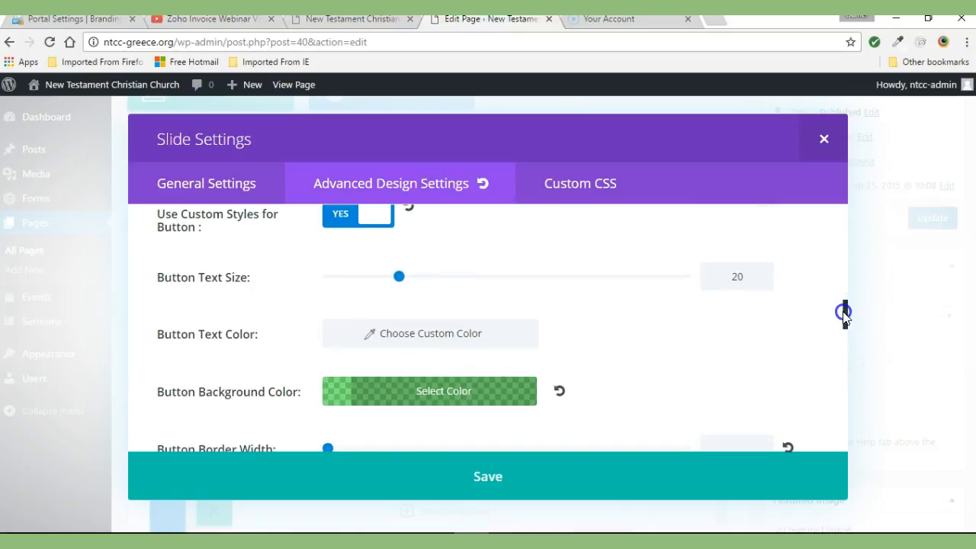
{"action": "left_click_drag", "start_coordinate": [845, 313], "coordinate": [844, 308]}
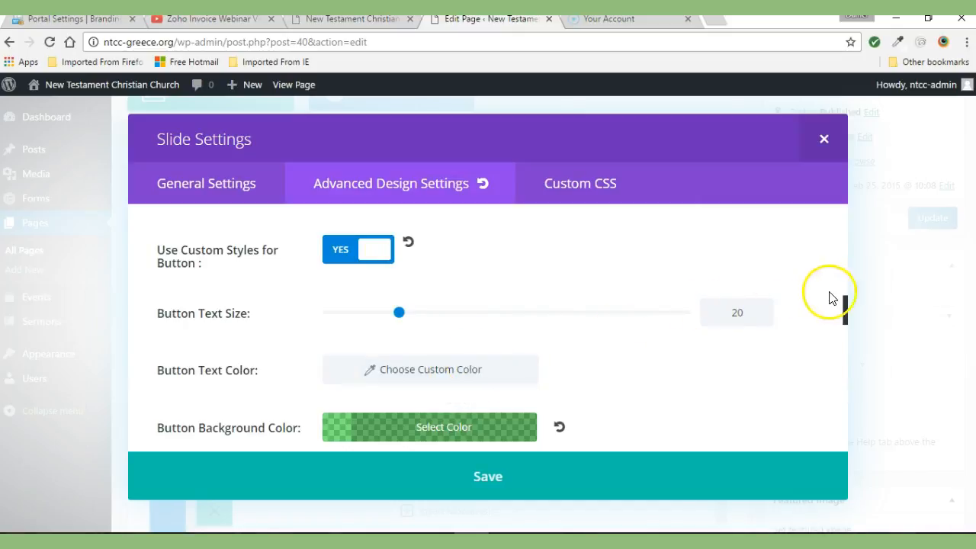
{"action": "left_click_drag", "start_coordinate": [845, 305], "coordinate": [855, 337]}
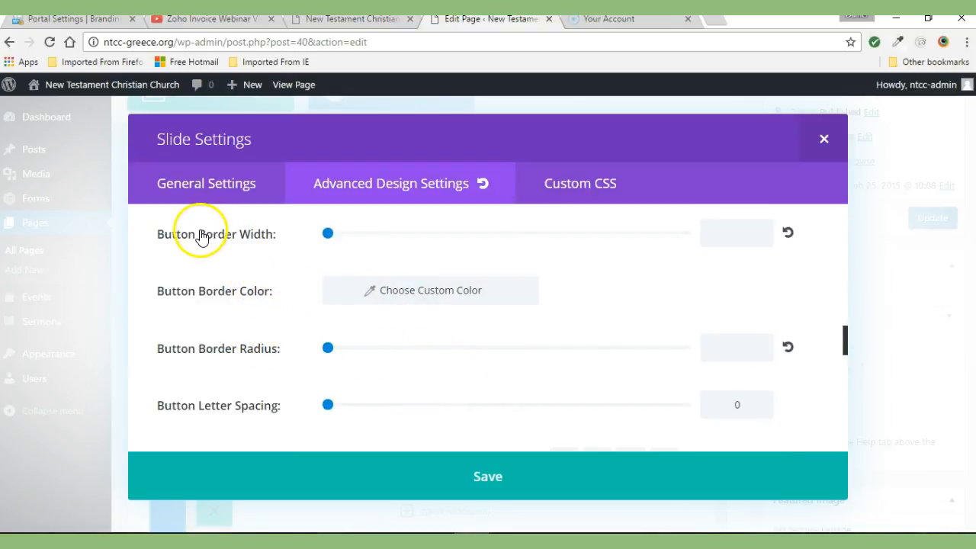
{"action": "left_click", "coordinate": [346, 23]}
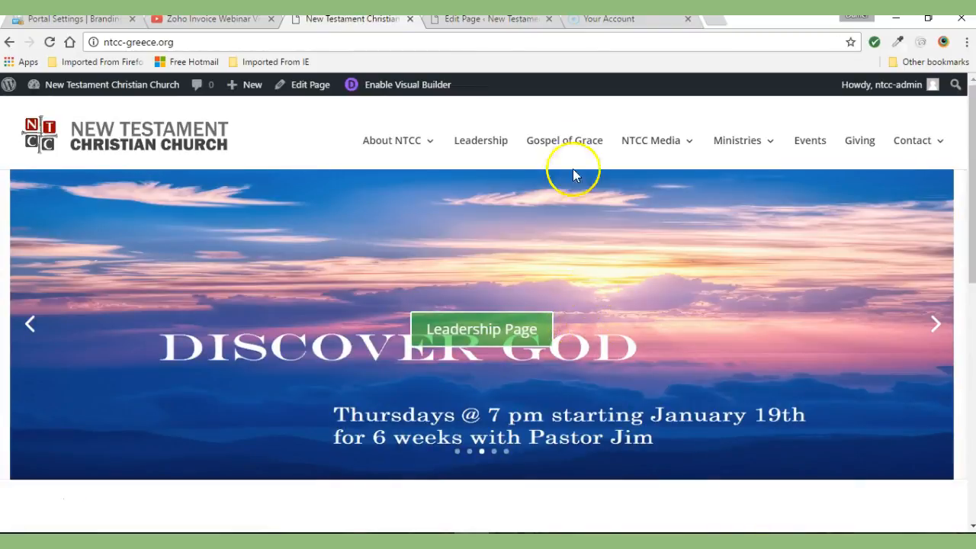
{"action": "left_click", "coordinate": [481, 19]}
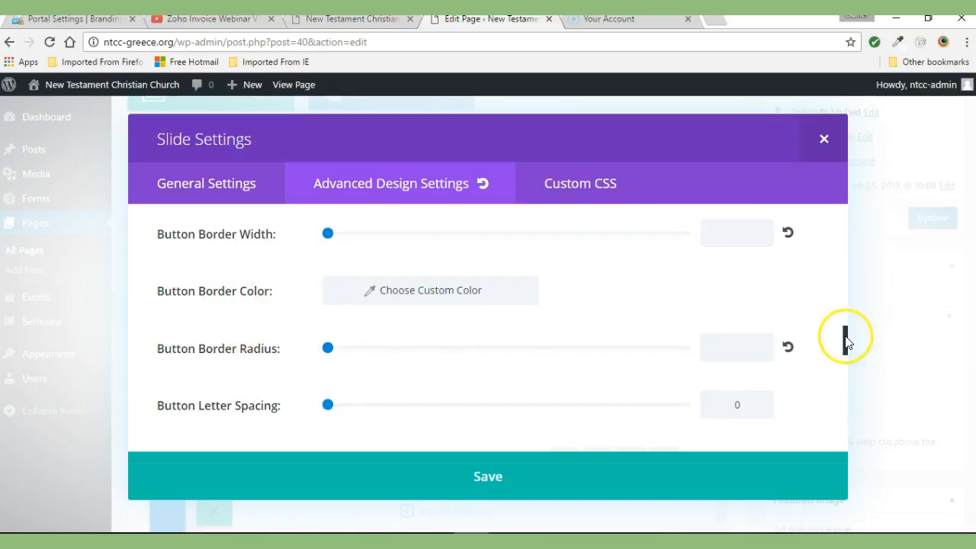
{"action": "left_click_drag", "start_coordinate": [846, 341], "coordinate": [846, 367]}
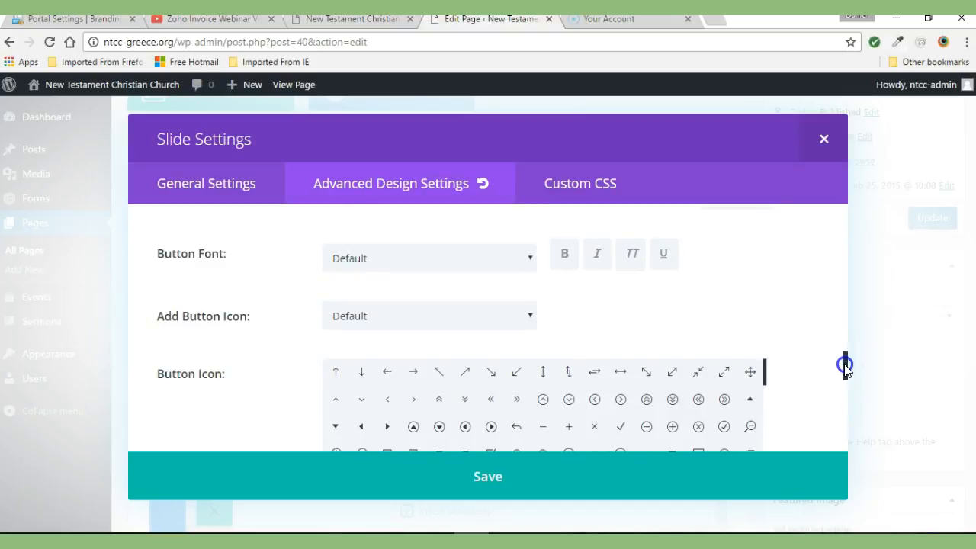
{"action": "left_click", "coordinate": [530, 252]}
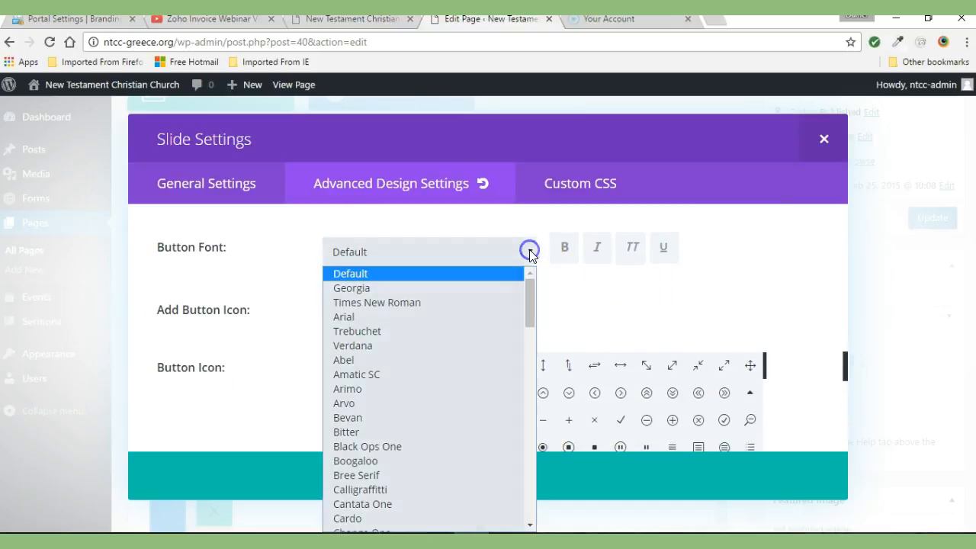
{"action": "left_click_drag", "start_coordinate": [528, 293], "coordinate": [534, 286]}
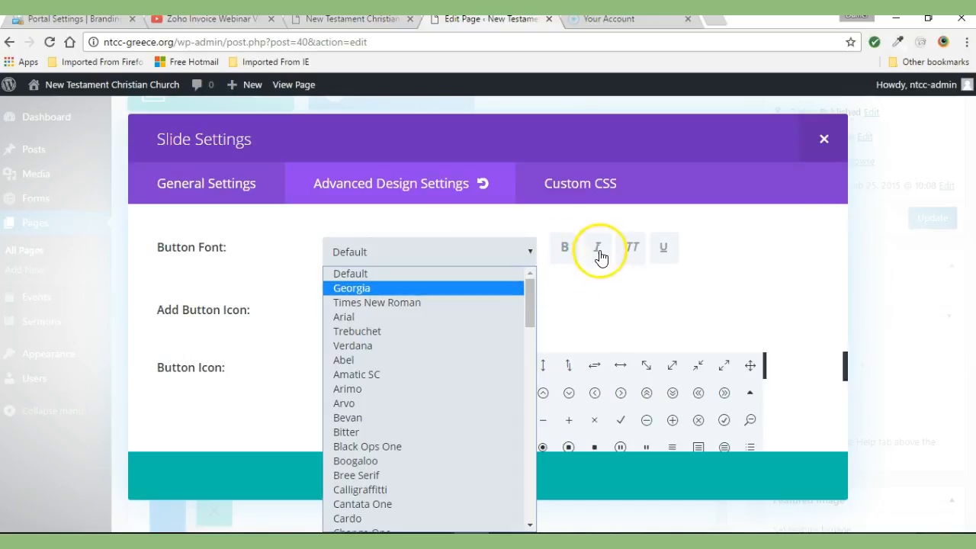
{"action": "left_click", "coordinate": [600, 291]}
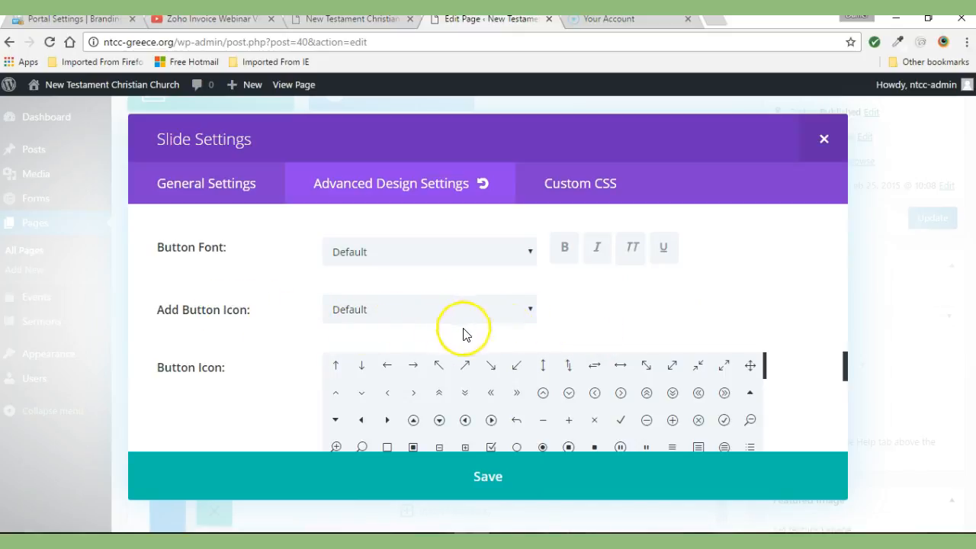
{"action": "left_click", "coordinate": [530, 311]}
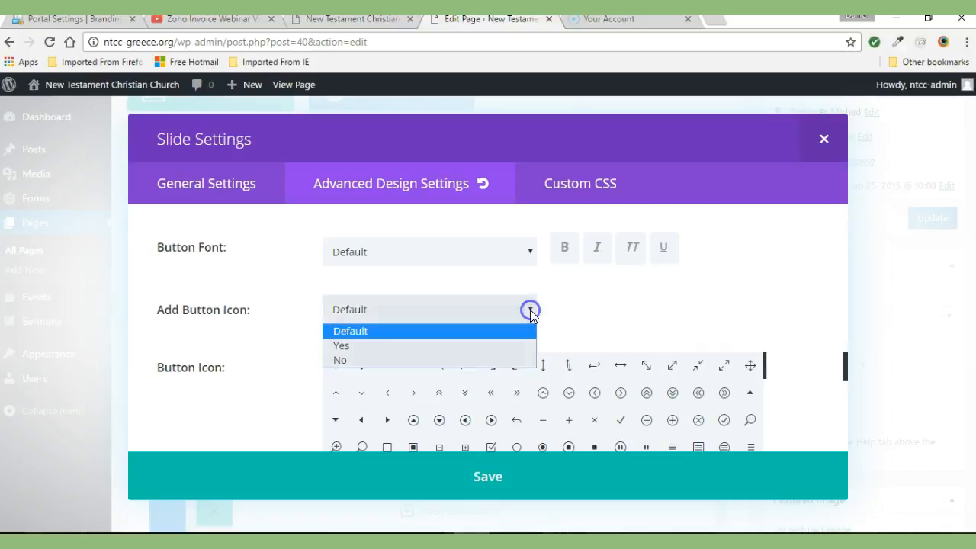
{"action": "left_click", "coordinate": [530, 309]}
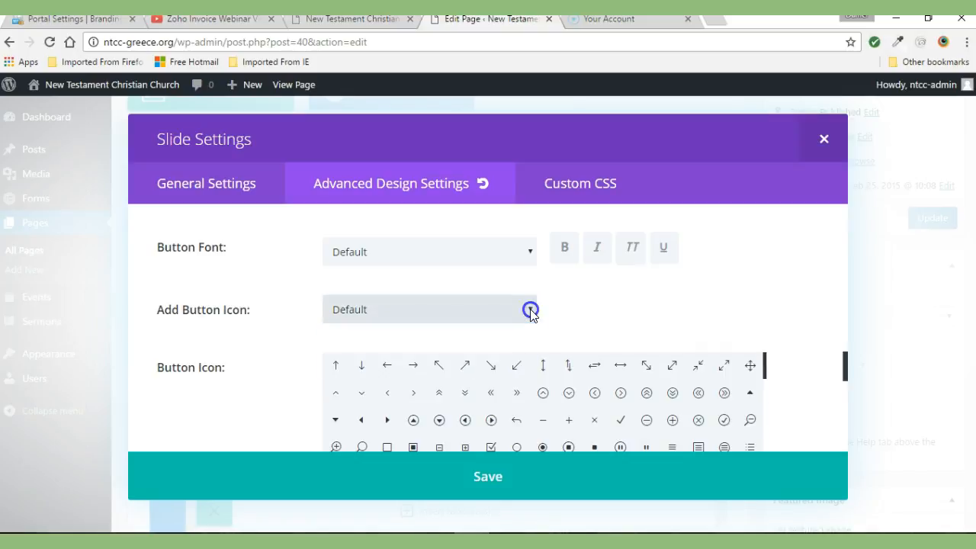
Check the icon behavior of the Leadership Page button on the live Discover God slide and return to the slide settings.
{"action": "left_click", "coordinate": [351, 23]}
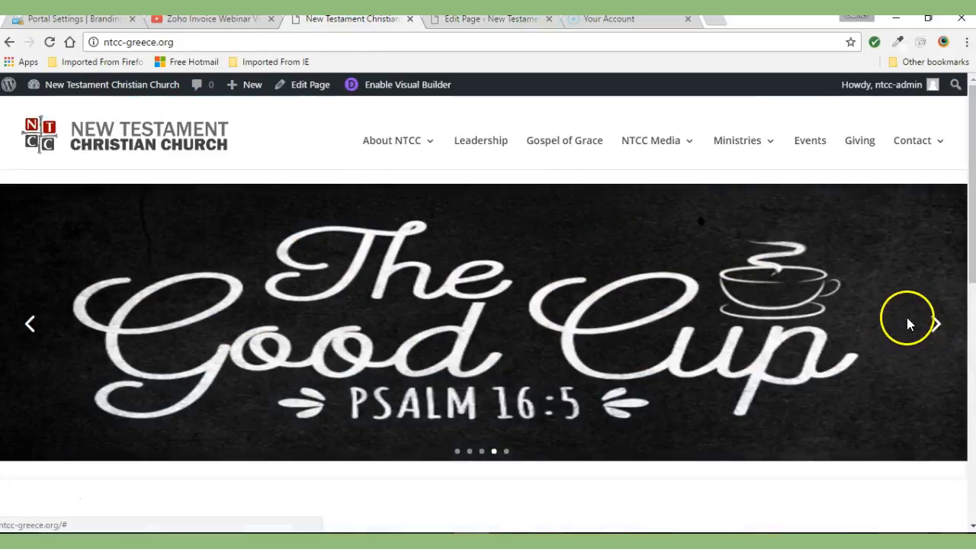
{"action": "left_click", "coordinate": [30, 330]}
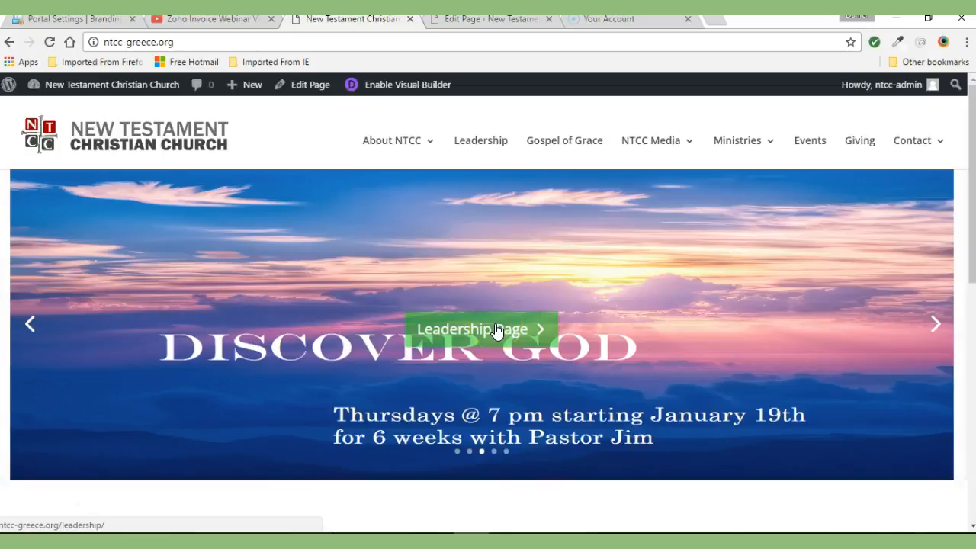
{"action": "left_click", "coordinate": [521, 332]}
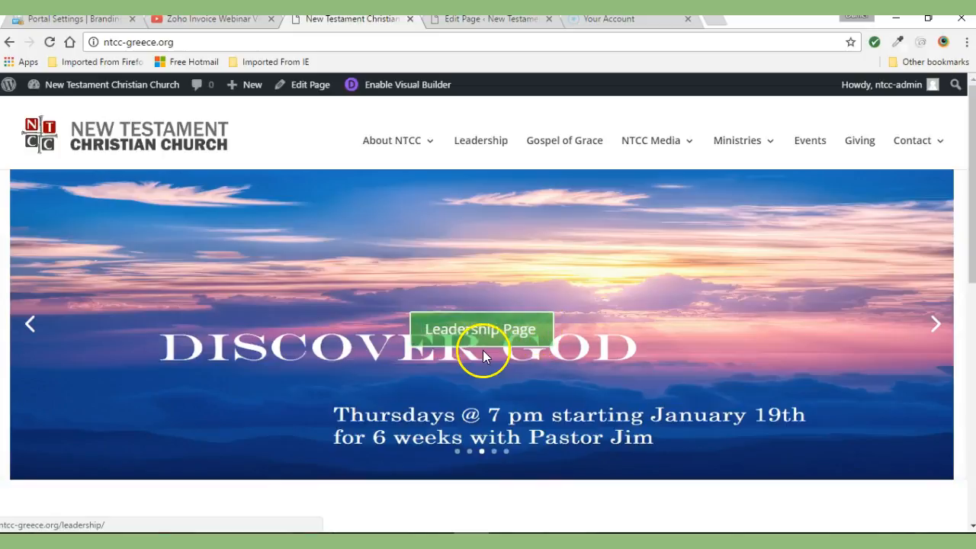
{"action": "left_click", "coordinate": [491, 22]}
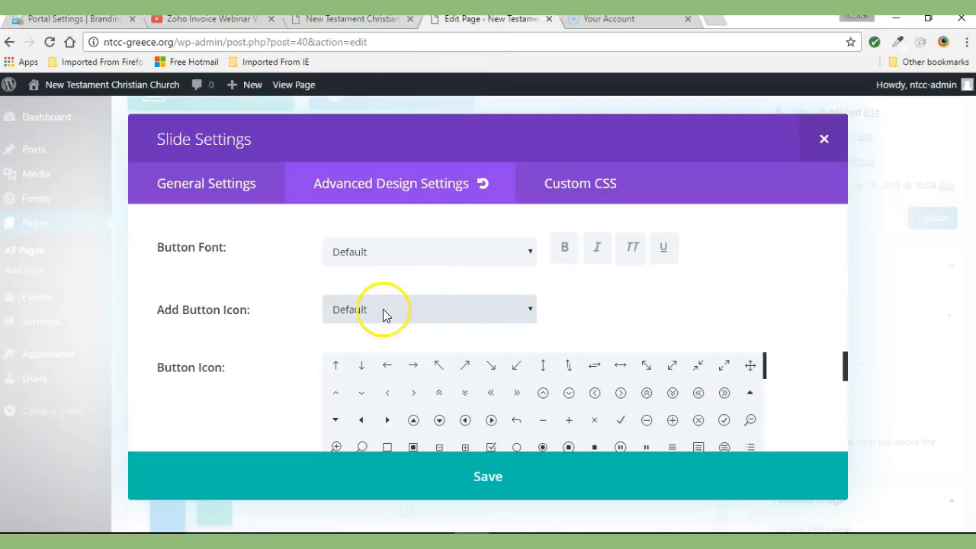
Try setting Add Button Icon to Yes and restore it to Default.
{"action": "left_click", "coordinate": [534, 312]}
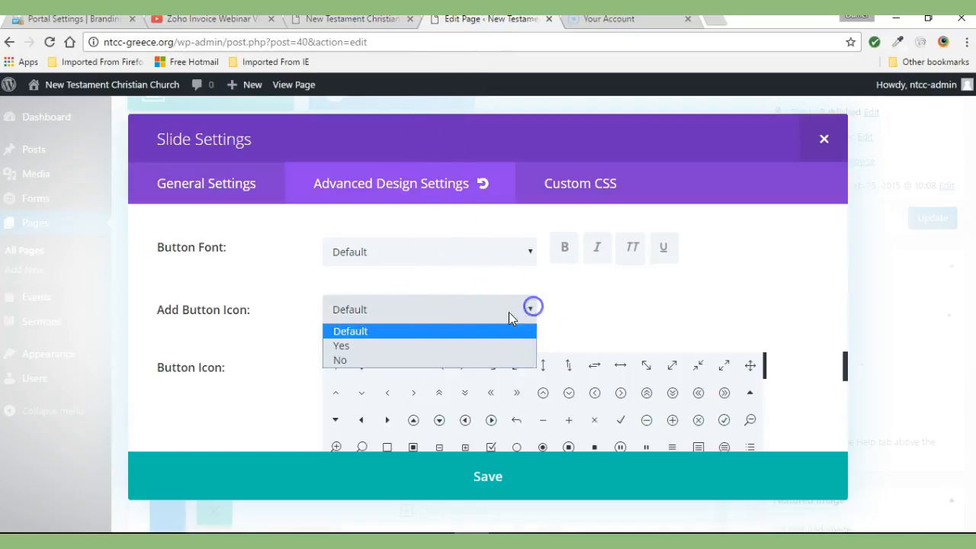
{"action": "left_click", "coordinate": [341, 346]}
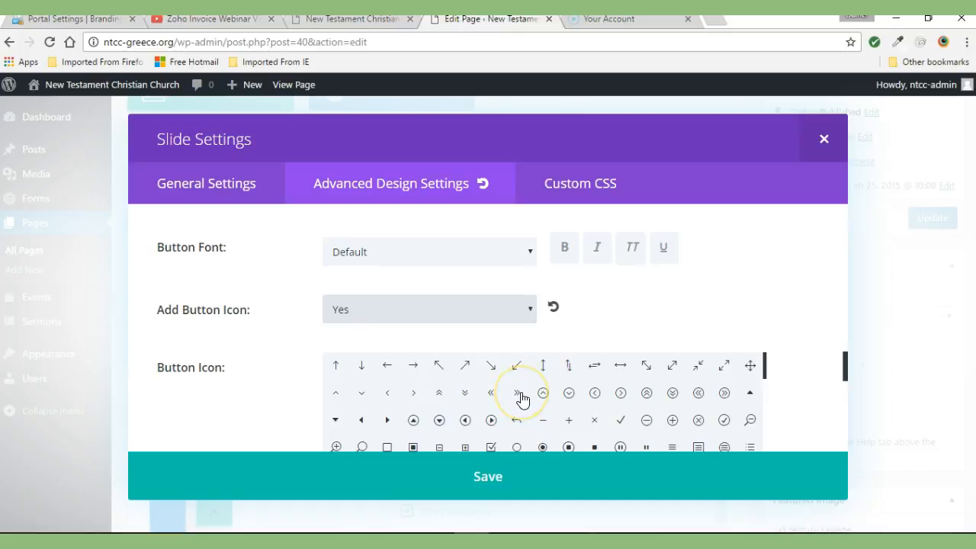
{"action": "left_click", "coordinate": [528, 307]}
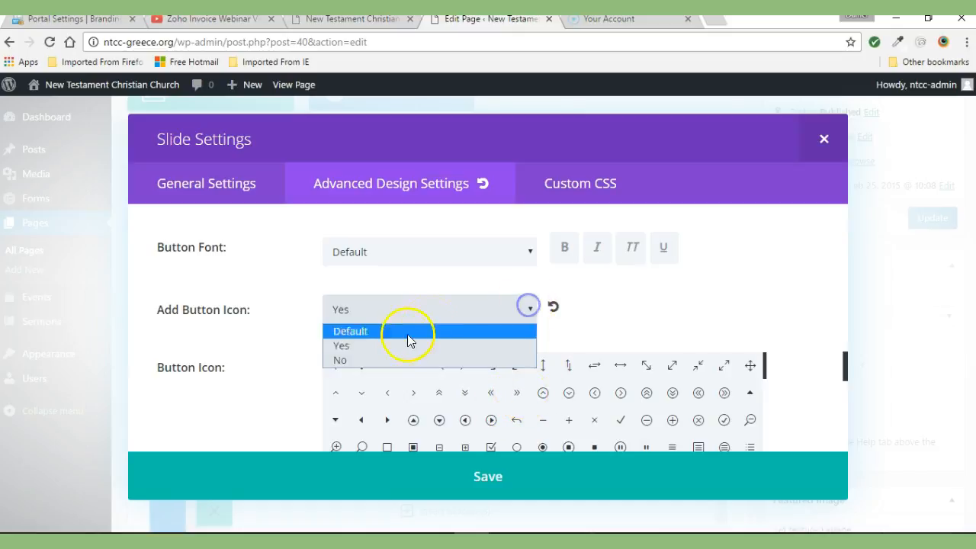
{"action": "left_click", "coordinate": [368, 331]}
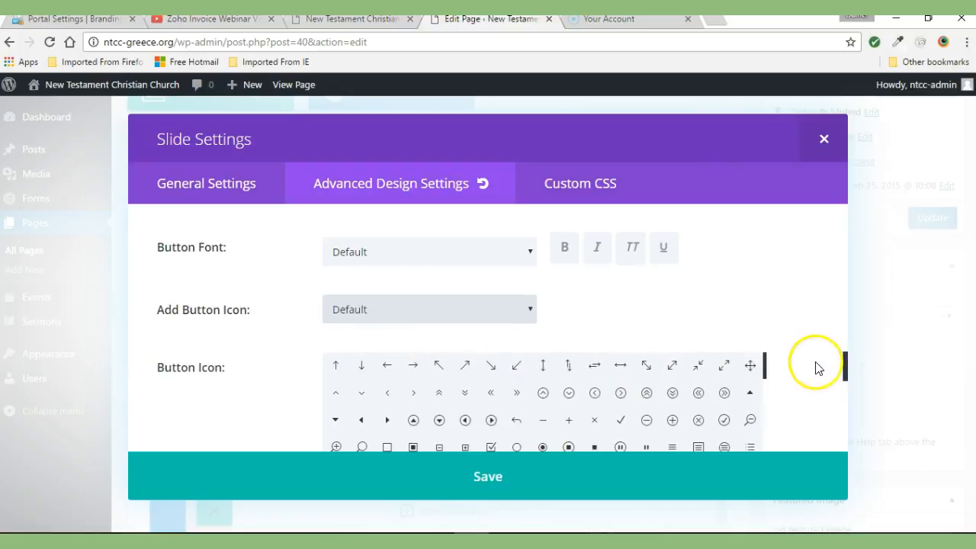
Review the button's icon color, icon placement, show-on-hover and hover color options.
{"action": "left_click_drag", "start_coordinate": [846, 359], "coordinate": [851, 398]}
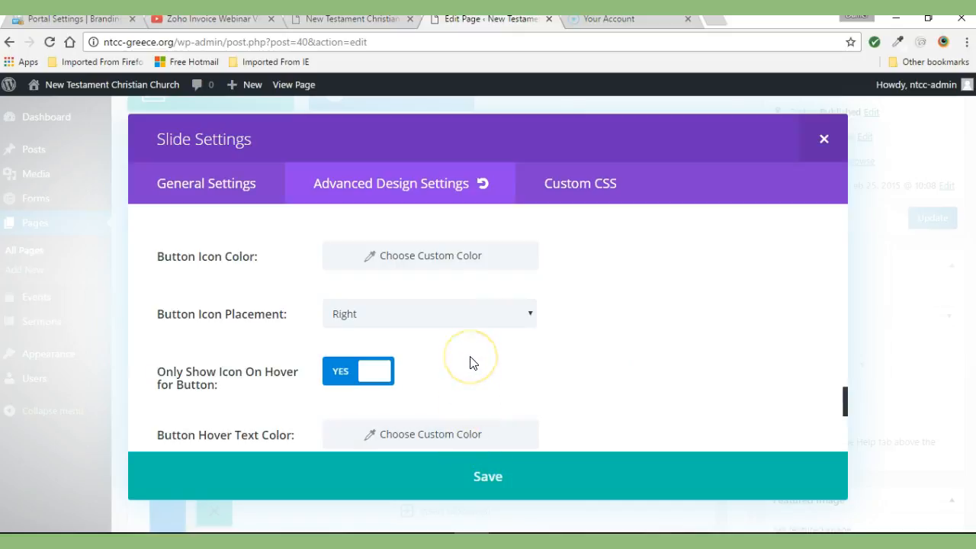
{"action": "left_click", "coordinate": [495, 372]}
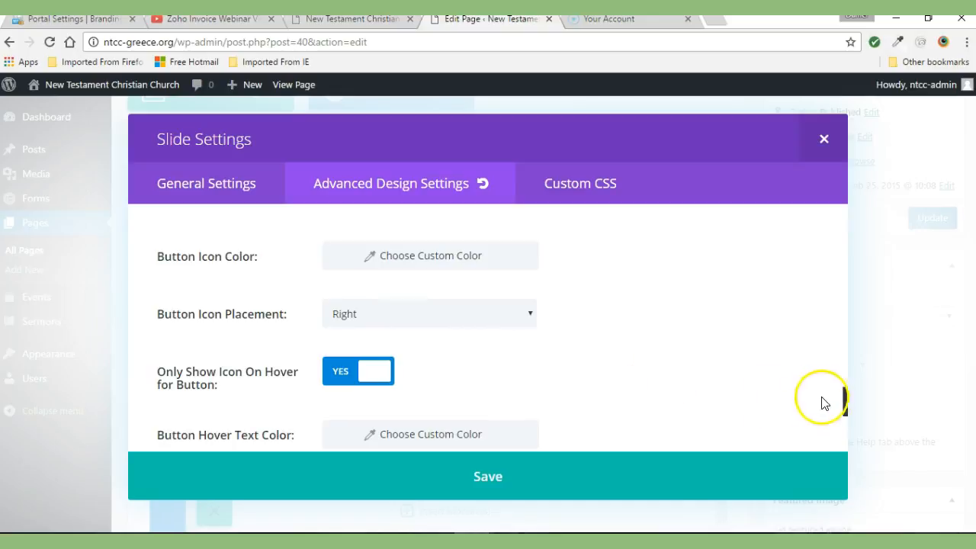
{"action": "left_click_drag", "start_coordinate": [845, 396], "coordinate": [850, 420]}
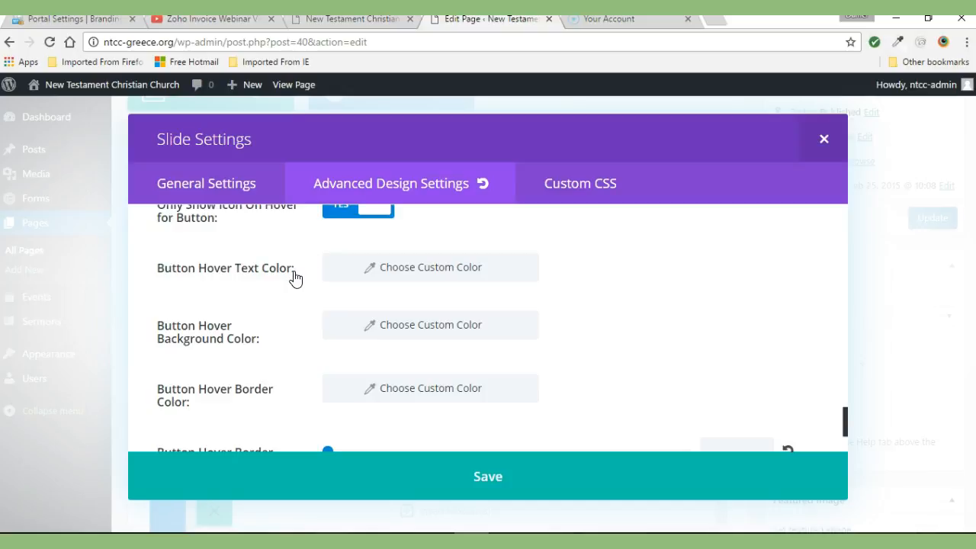
Turn off the custom styles for the slide's button.
{"action": "left_click_drag", "start_coordinate": [845, 418], "coordinate": [847, 214]}
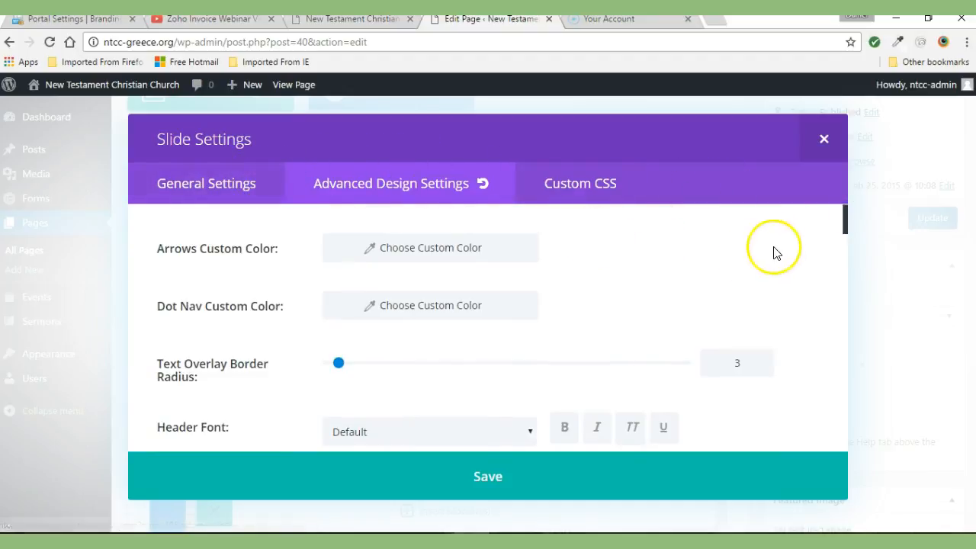
{"action": "left_click_drag", "start_coordinate": [845, 217], "coordinate": [844, 305]}
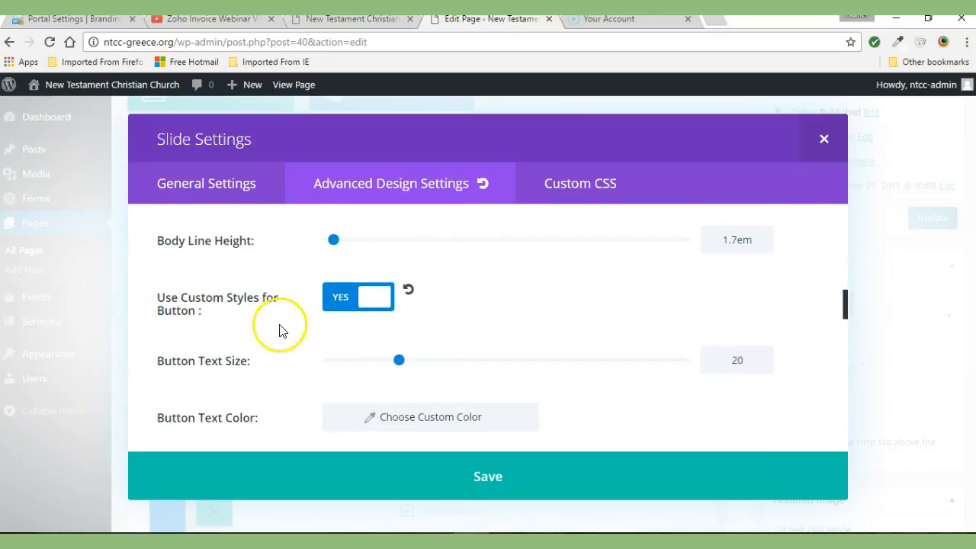
{"action": "left_click", "coordinate": [350, 297]}
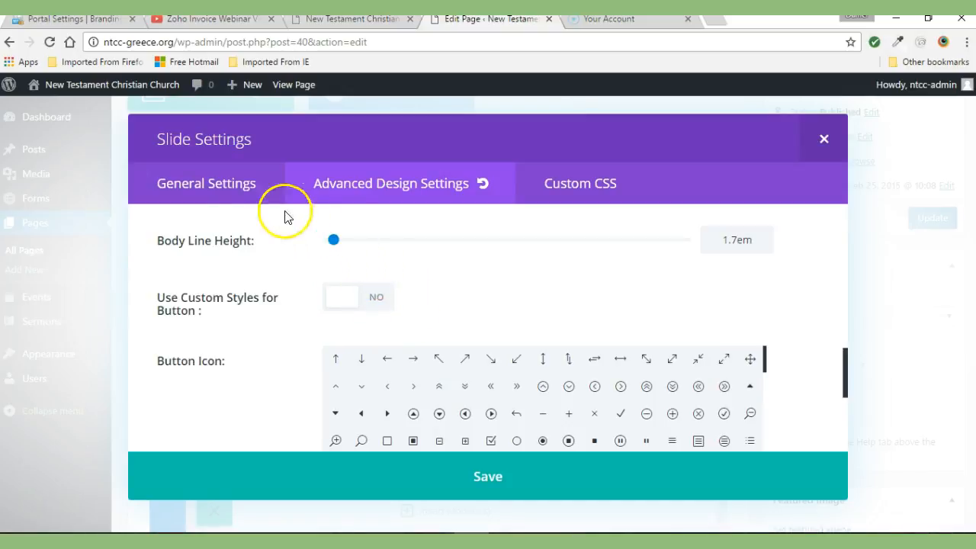
Clear the Discover God slide's button text and button URL in its general settings.
{"action": "left_click", "coordinate": [221, 191]}
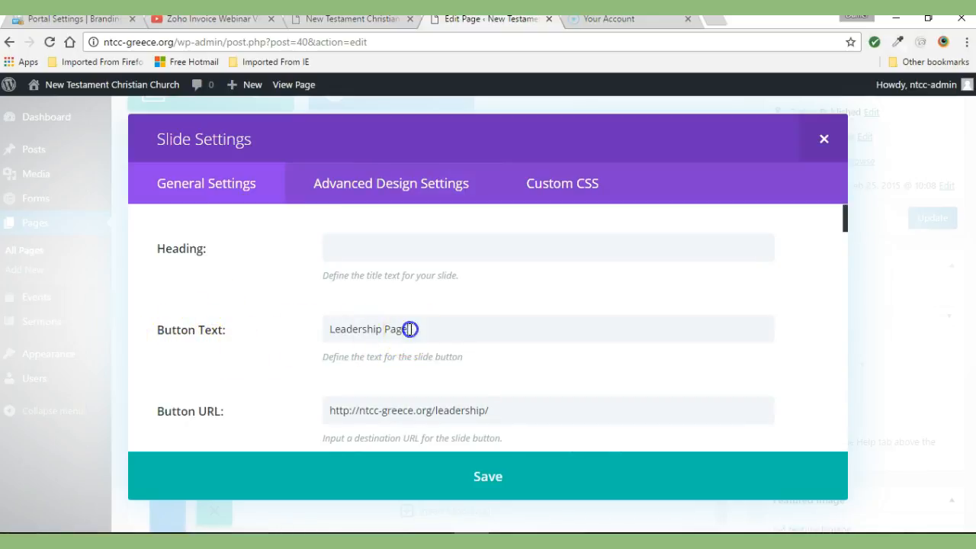
{"action": "left_click_drag", "start_coordinate": [410, 329], "coordinate": [340, 325]}
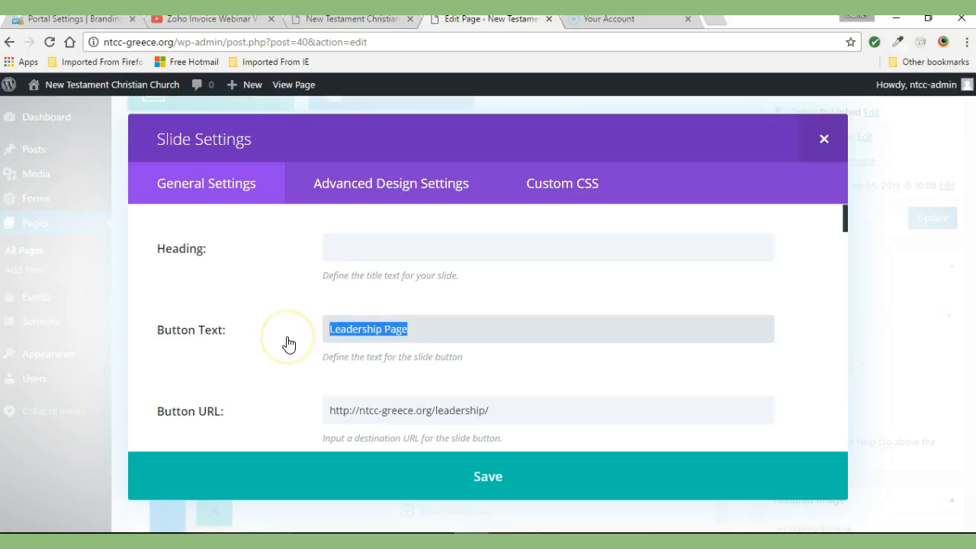
{"action": "key", "text": "BackSpace"}
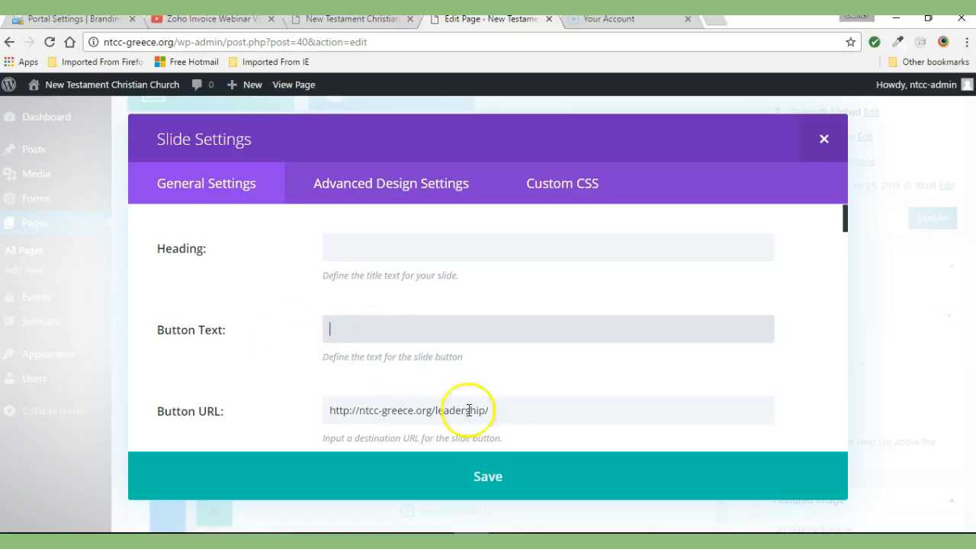
{"action": "left_click_drag", "start_coordinate": [497, 412], "coordinate": [330, 428]}
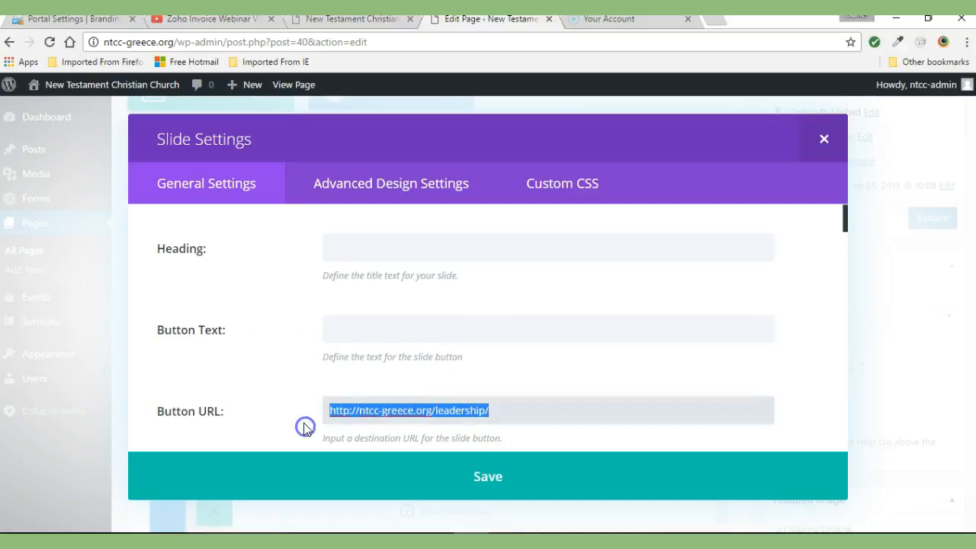
{"action": "key", "text": "BackSpace"}
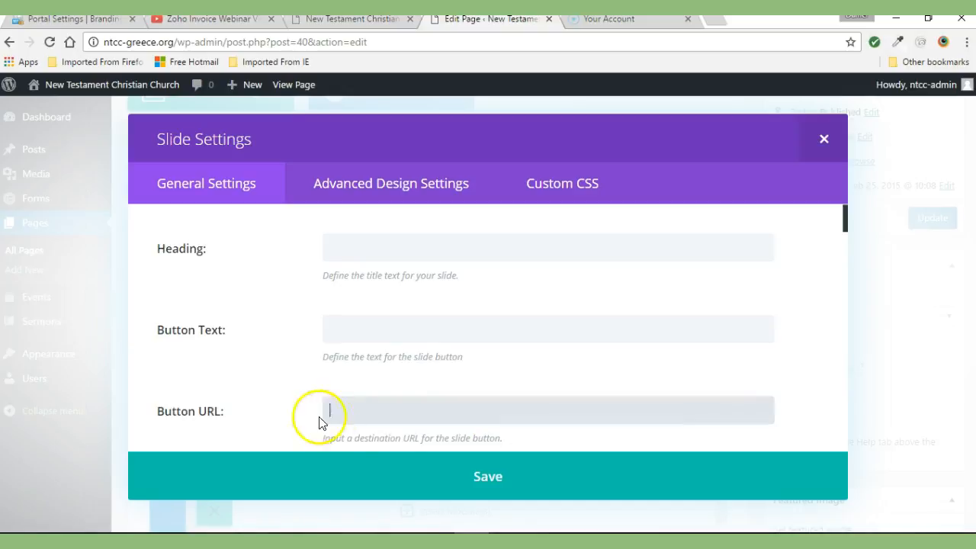
Save the slide and the fullwidth slider module settings, and update the Home page.
{"action": "left_click", "coordinate": [488, 476]}
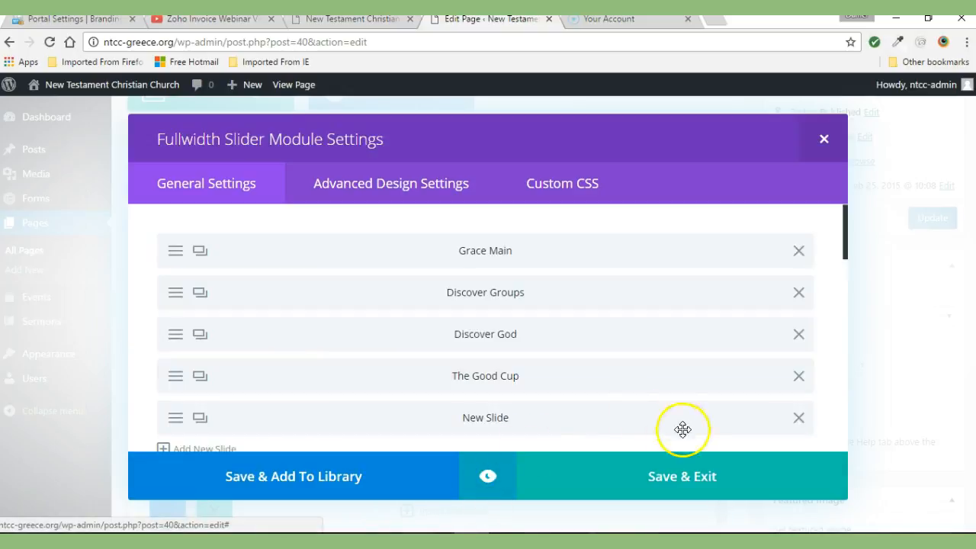
{"action": "left_click", "coordinate": [697, 478]}
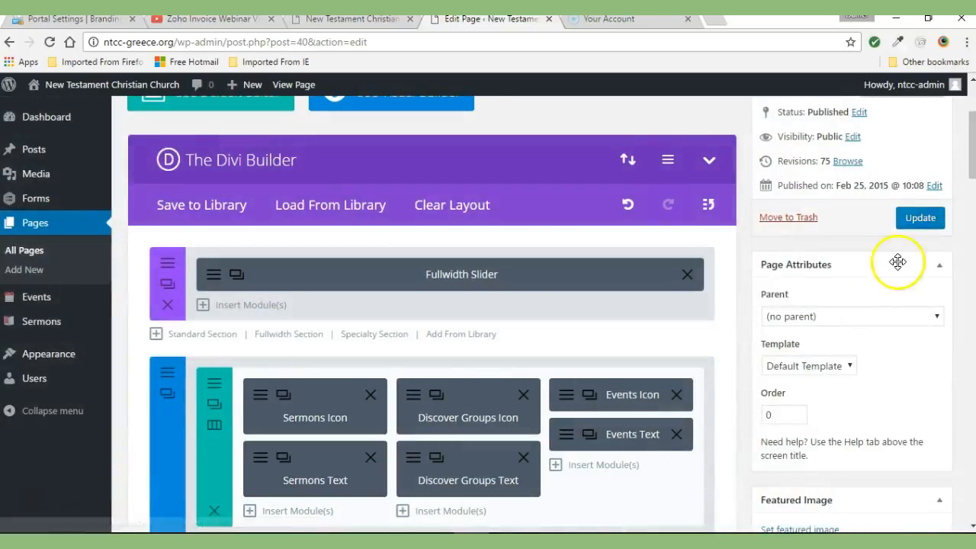
{"action": "left_click", "coordinate": [921, 220]}
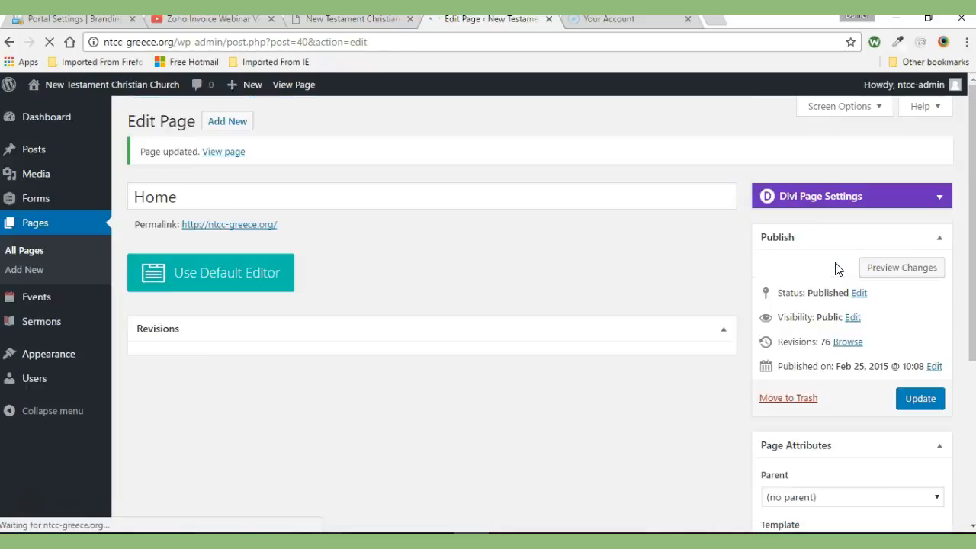
Reload the live church homepage and advance its slider to the Discover God slide to check the button's removal.
{"action": "left_click", "coordinate": [352, 20]}
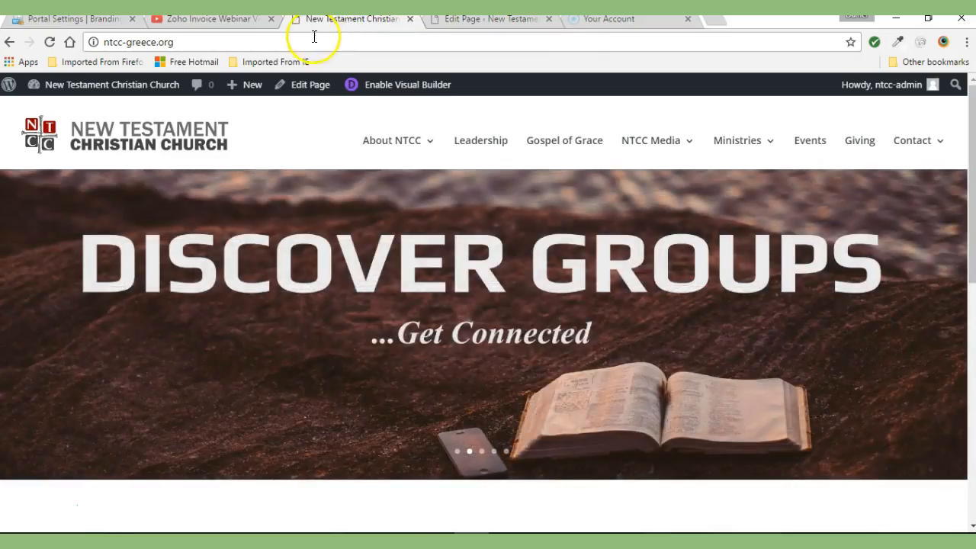
{"action": "left_click", "coordinate": [52, 41]}
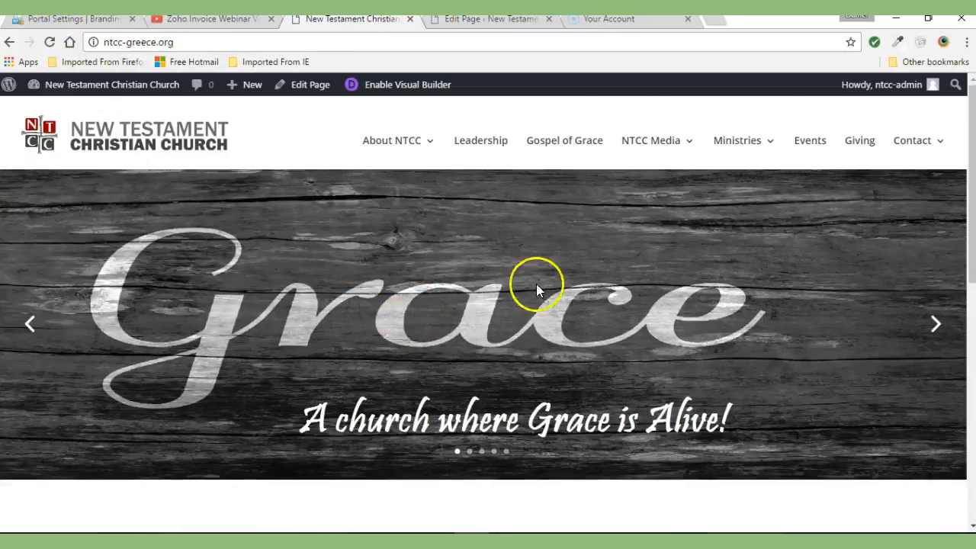
{"action": "left_click", "coordinate": [937, 325]}
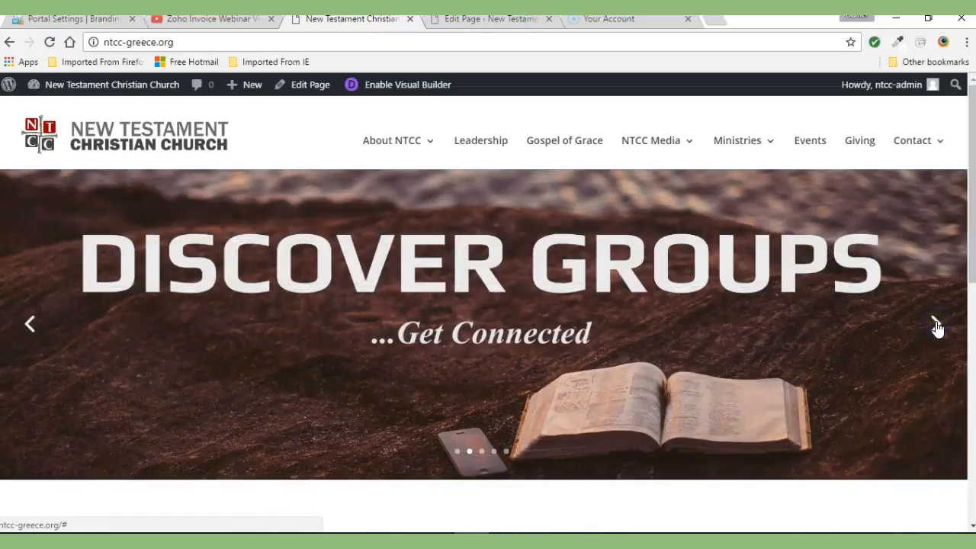
{"action": "left_click", "coordinate": [937, 325]}
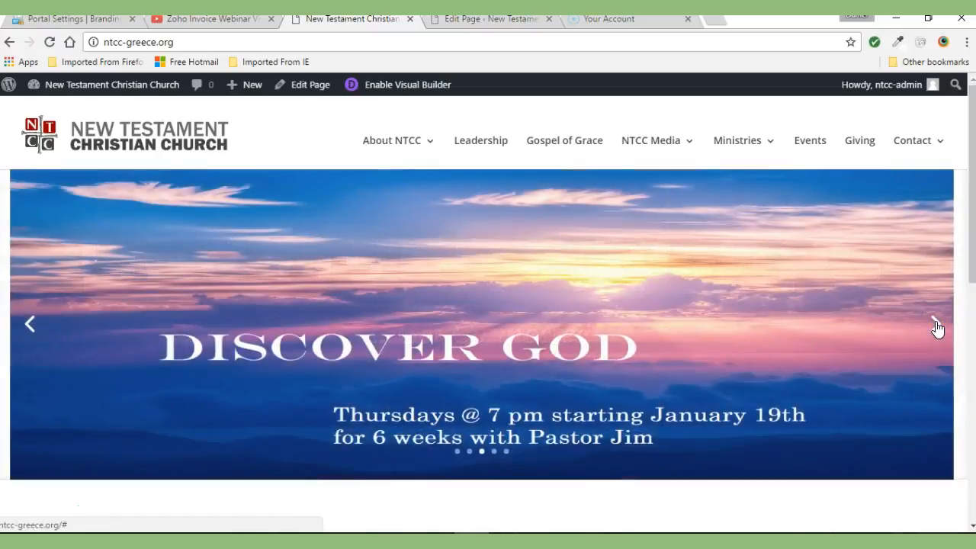